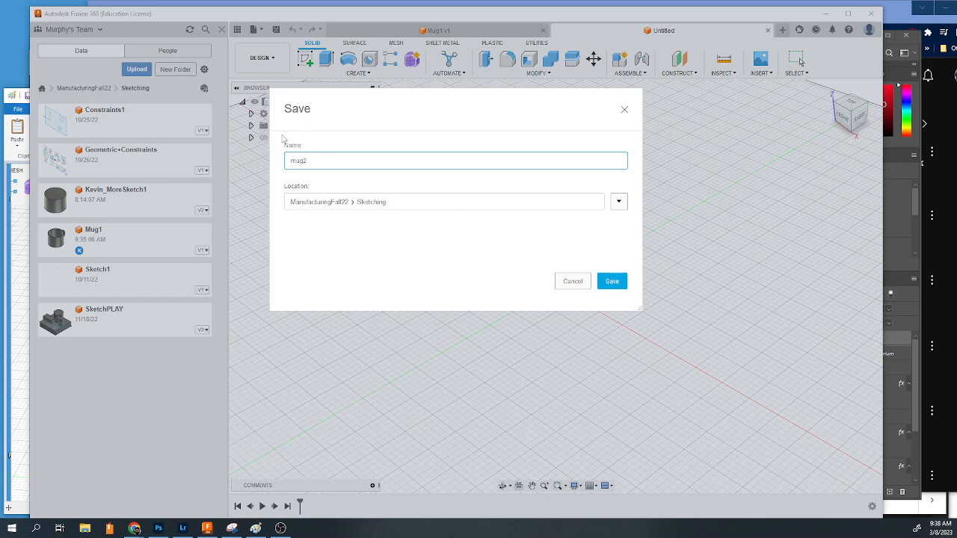
# Save the design as mug2 in ManufacturingFall22 > Sketching and start a sketch on the front vertical plane.
pyautogui.click(613, 284)
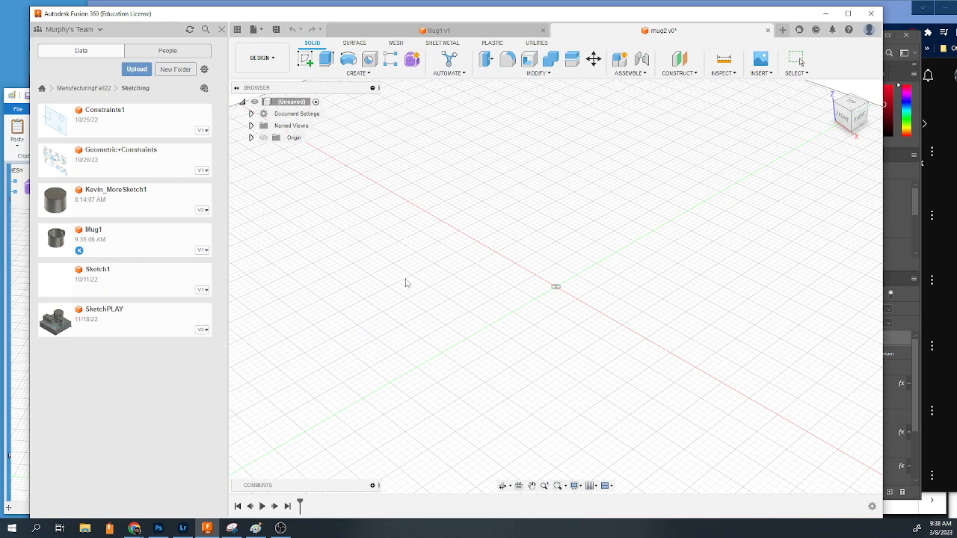
pyautogui.click(306, 59)
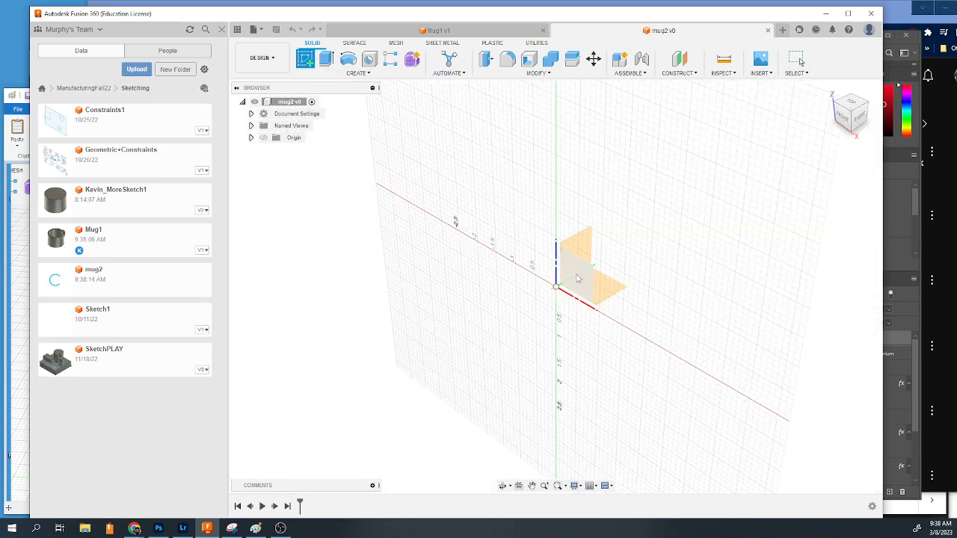
pyautogui.click(578, 276)
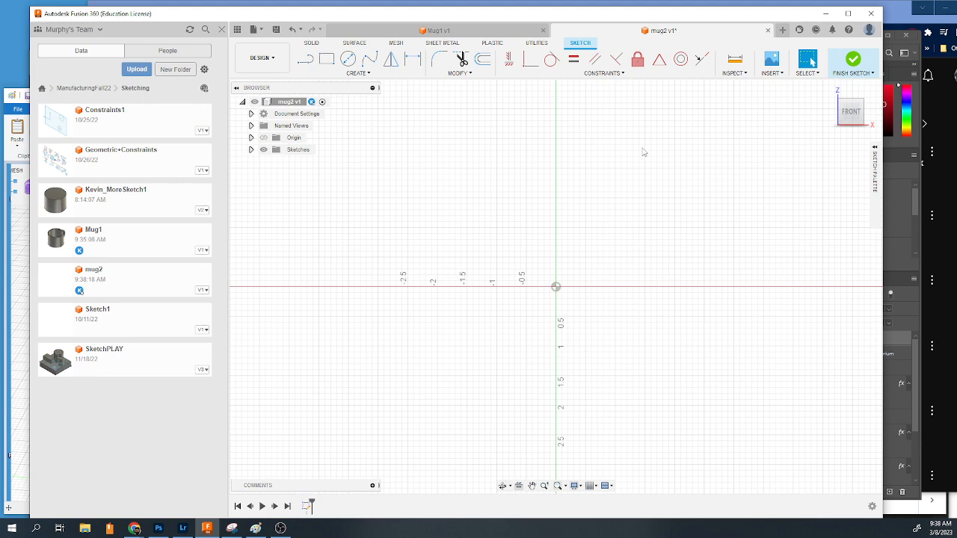
# Sketch a vertical line up from the origin and a shorter horizontal base line from the origin along the positive X axis.
pyautogui.click(305, 60)
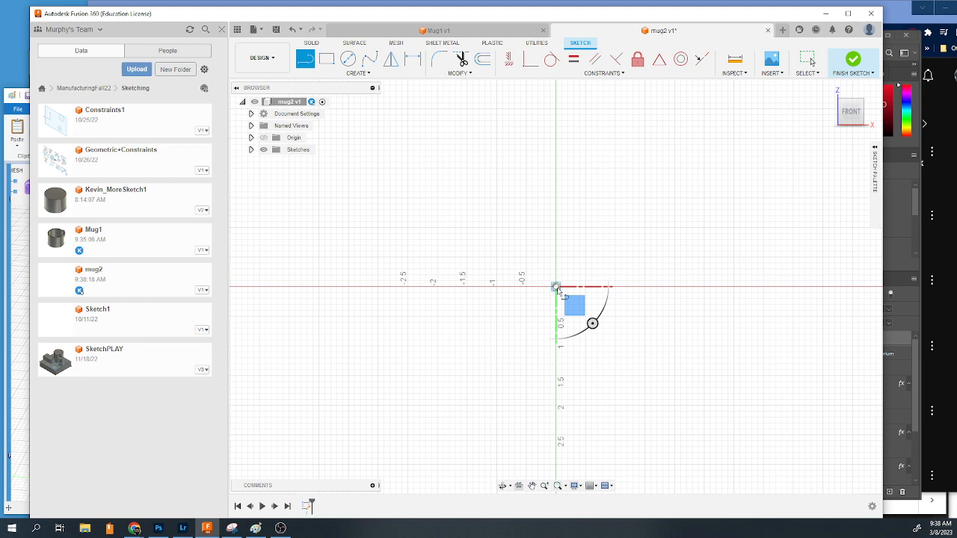
pyautogui.moveTo(556, 290); pyautogui.dragTo(557, 199)
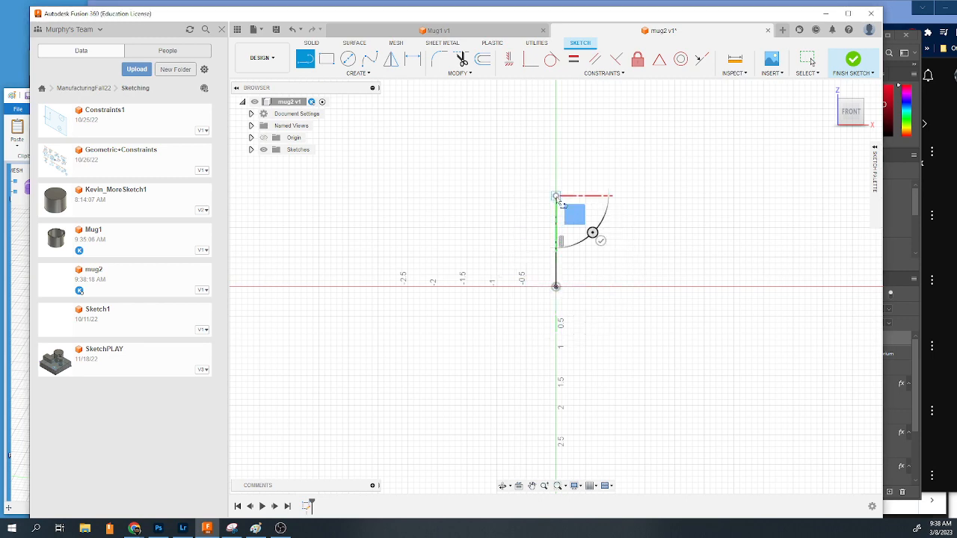
pyautogui.press('Escape')
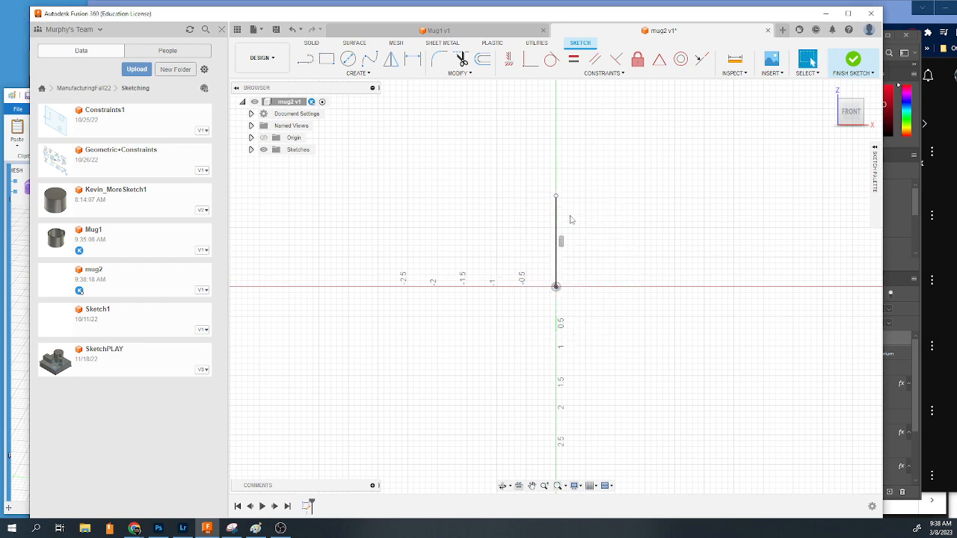
pyautogui.press('l')
pyautogui.click(556, 287)
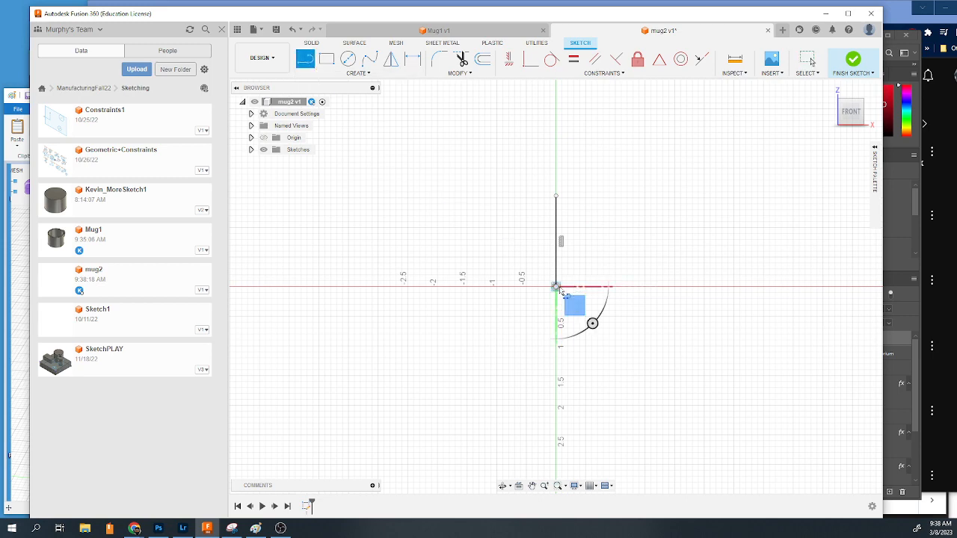
pyautogui.click(613, 287)
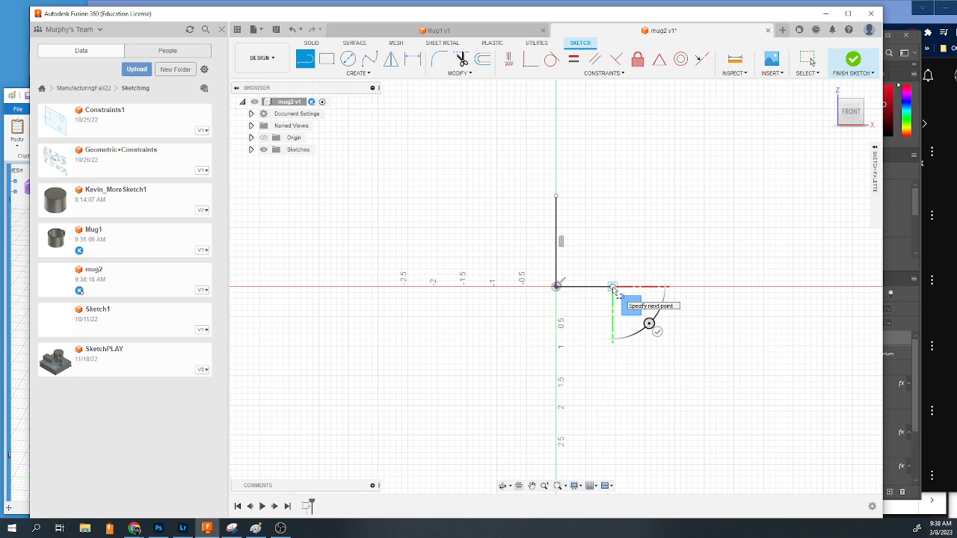
pyautogui.press('Escape')
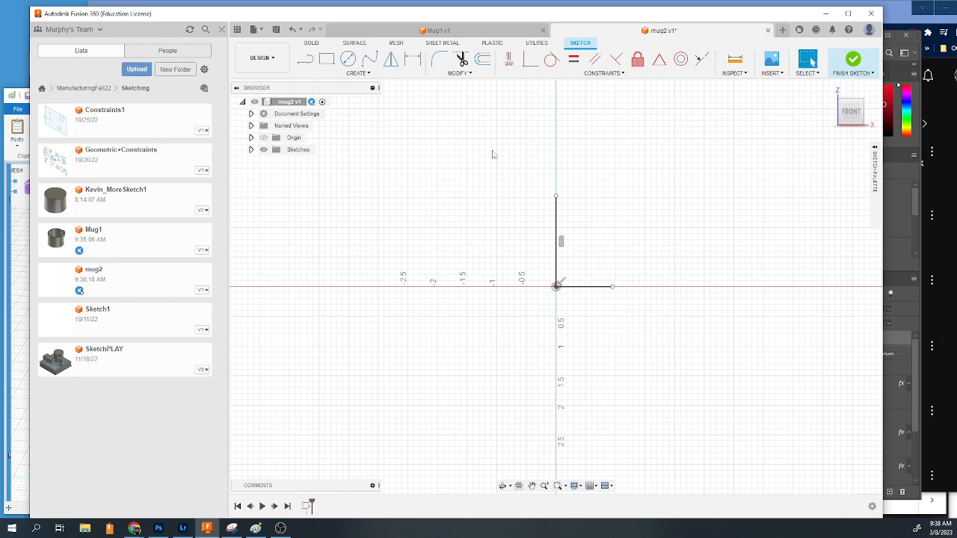
# Sketch a horizontal line from the upper end of the vertical line, slightly shorter than the base line.
pyautogui.press('l')
pyautogui.click(557, 197)
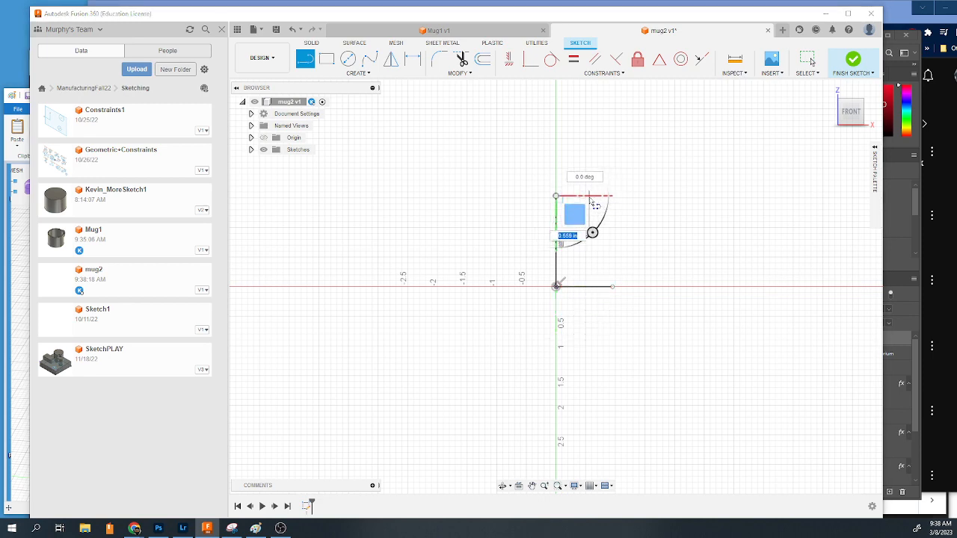
pyautogui.click(605, 197)
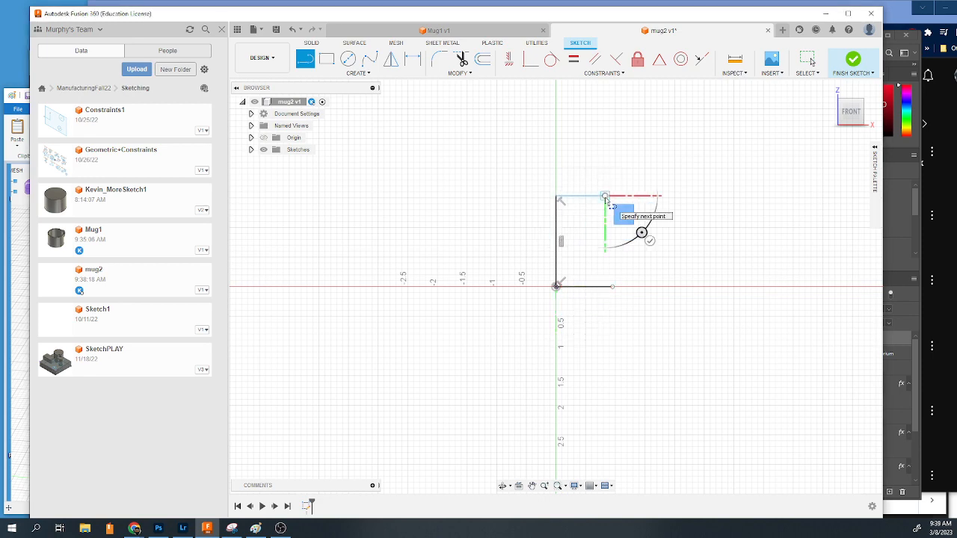
pyautogui.press('Escape')
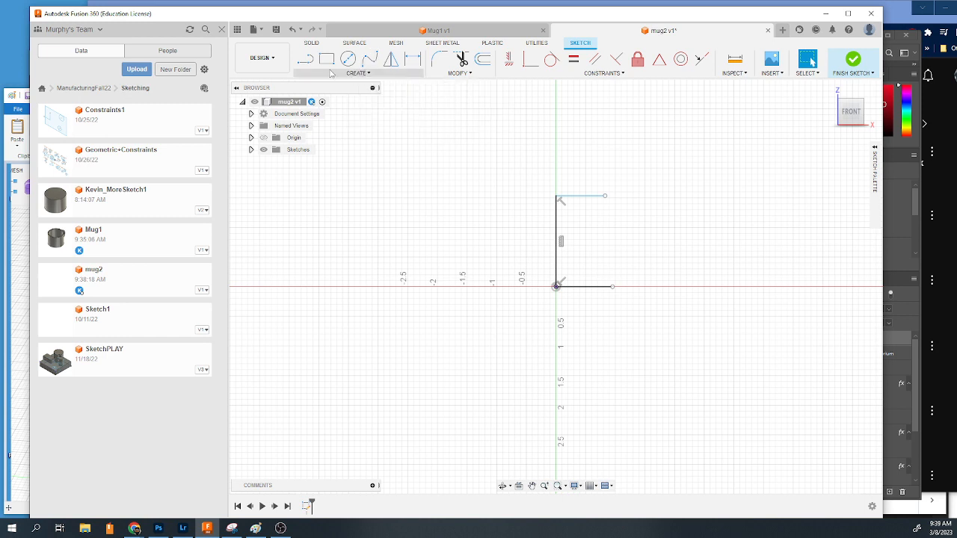
pyautogui.click(369, 58)
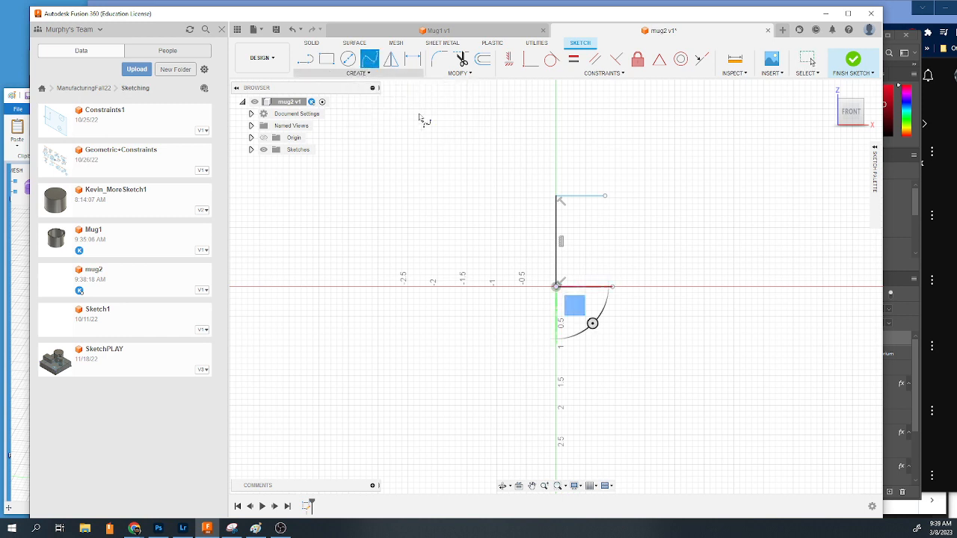
pyautogui.click(606, 197)
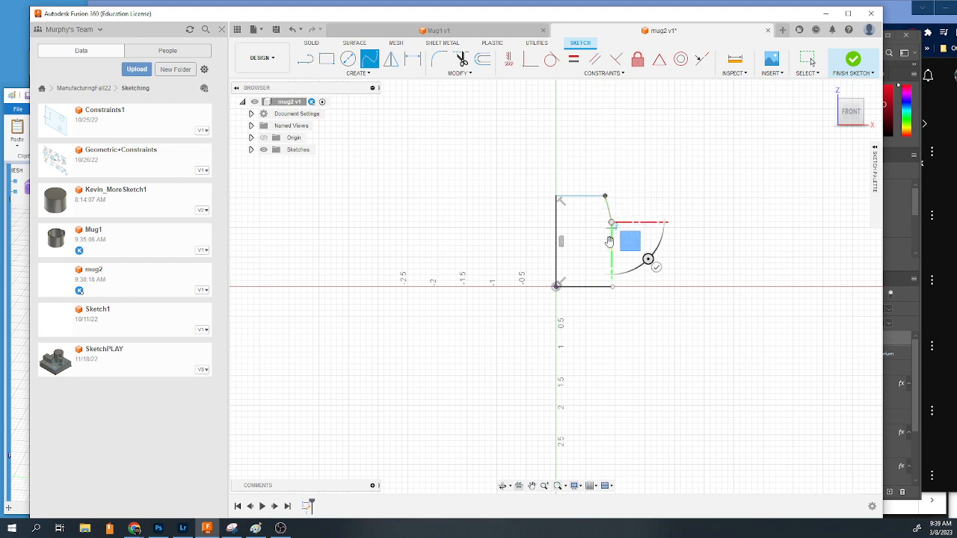
pyautogui.click(611, 241)
pyautogui.click(599, 262)
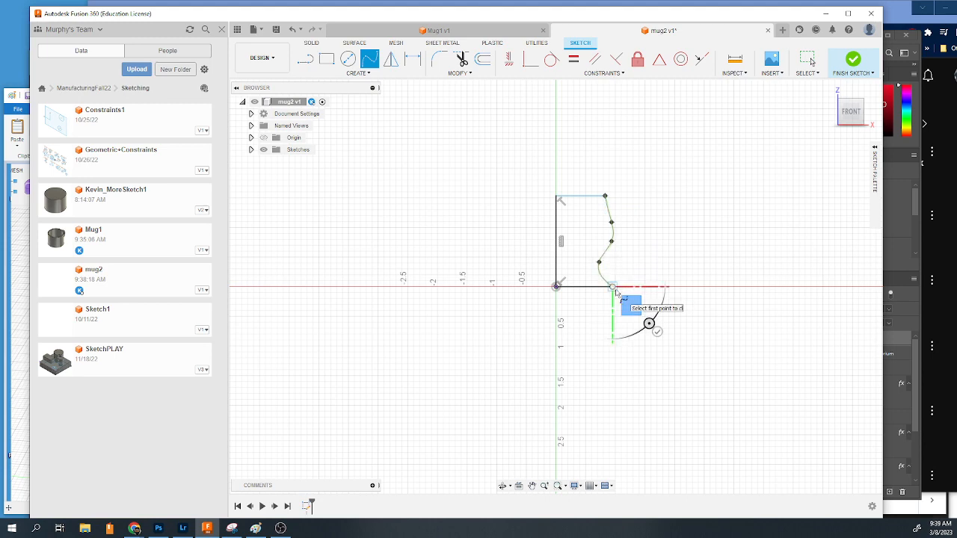
pyautogui.press('Escape')
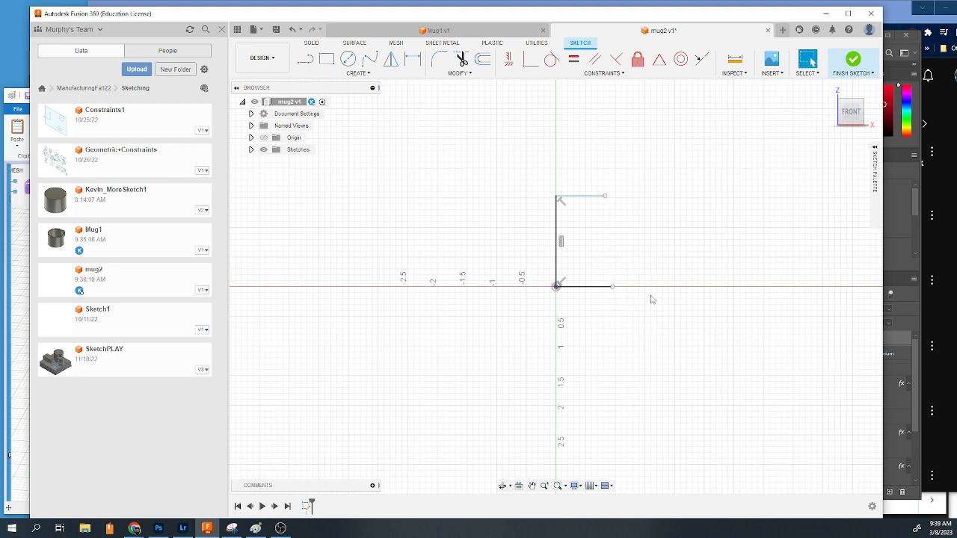
pyautogui.press('Delete')
pyautogui.hotkey('ctrl', 'z')
# Draw a wavy fit-point spline from the upper line's open end through three intermediate points to the base line's open end.
pyautogui.click(369, 58)
pyautogui.click(612, 286)
pyautogui.click(592, 323)
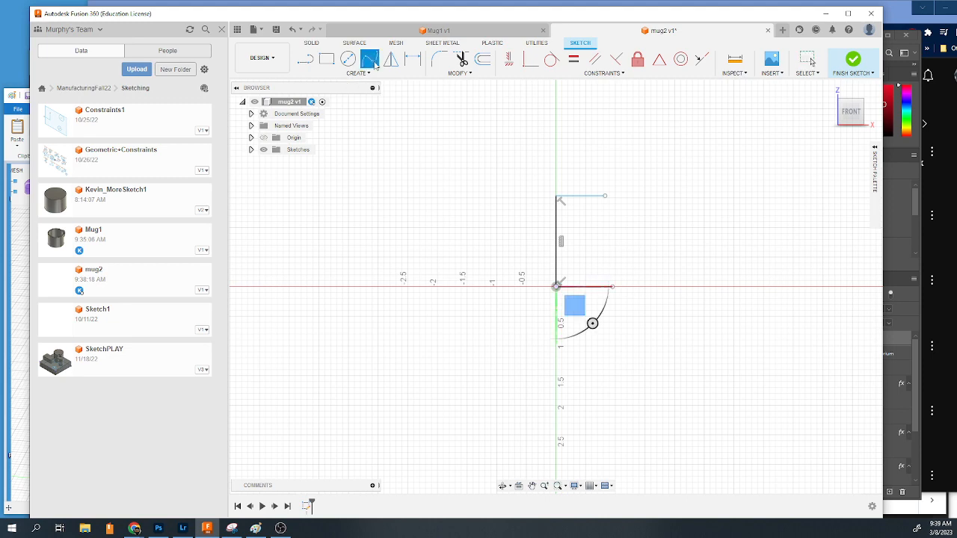
pyautogui.click(605, 196)
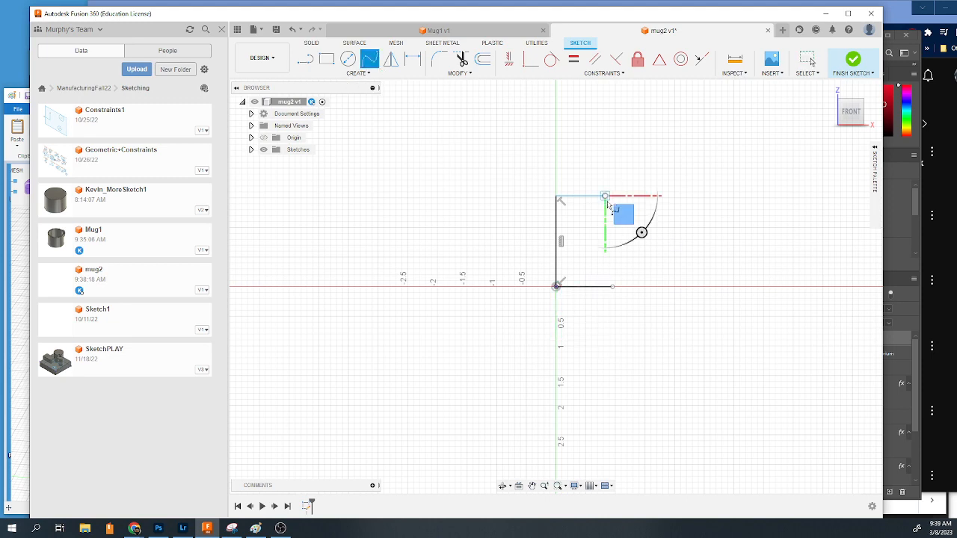
pyautogui.click(604, 217)
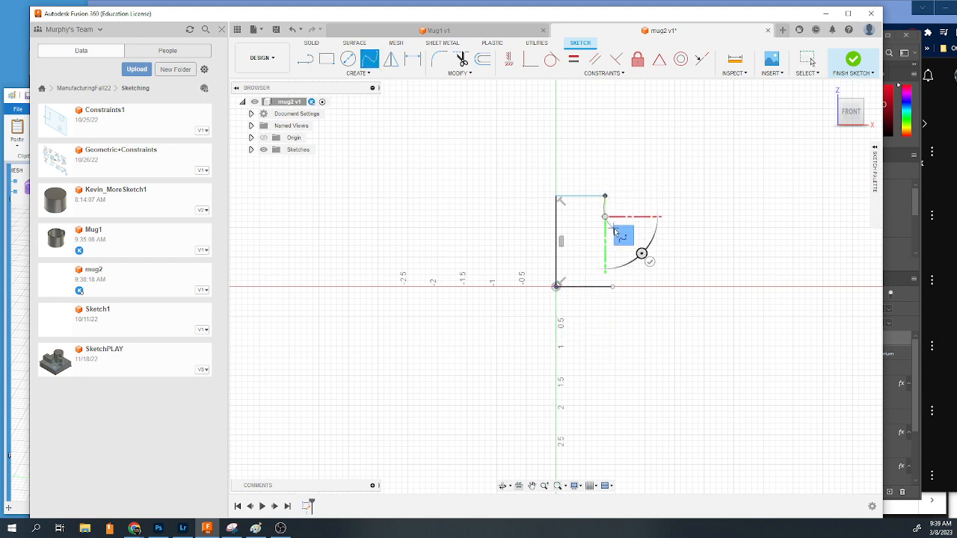
pyautogui.click(614, 230)
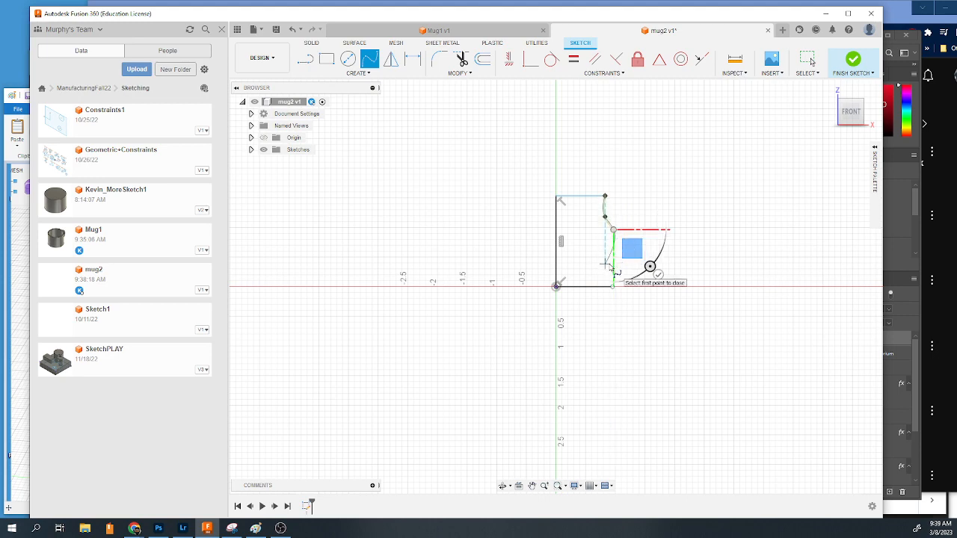
pyautogui.click(605, 264)
pyautogui.click(614, 286)
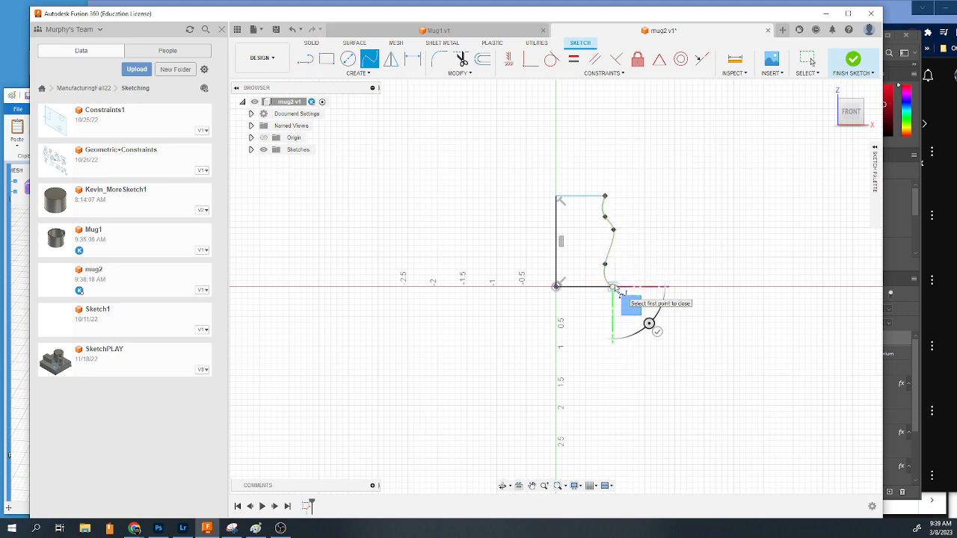
pyautogui.press('Escape')
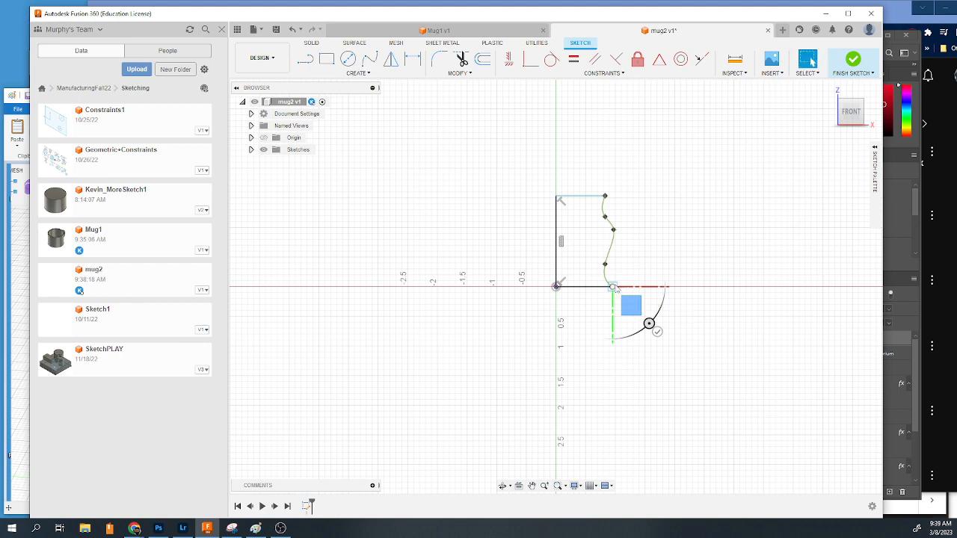
# Adjust the spline's upper tangent handle, move its second fit point slightly outward, and finish the sketch.
pyautogui.moveTo(611, 184); pyautogui.dragTo(610, 190)
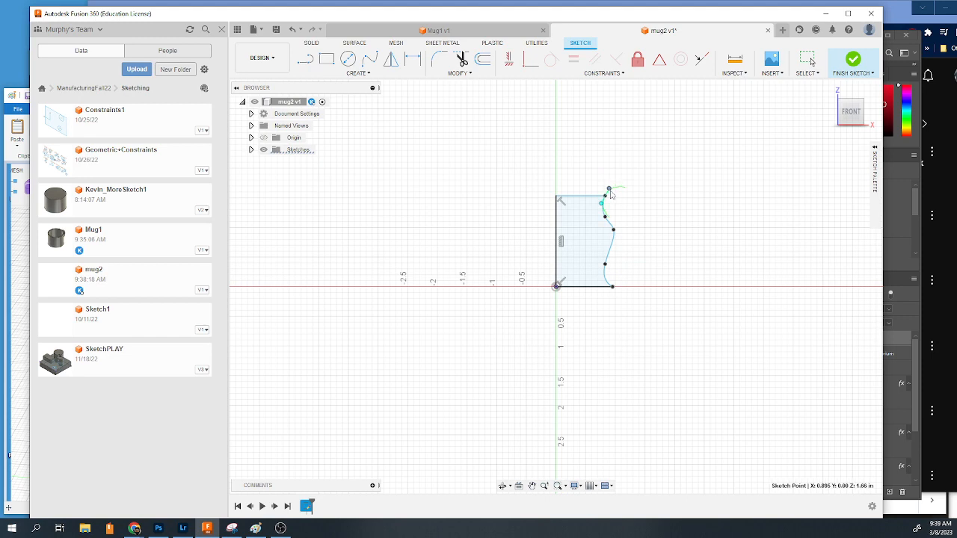
pyautogui.click(609, 221)
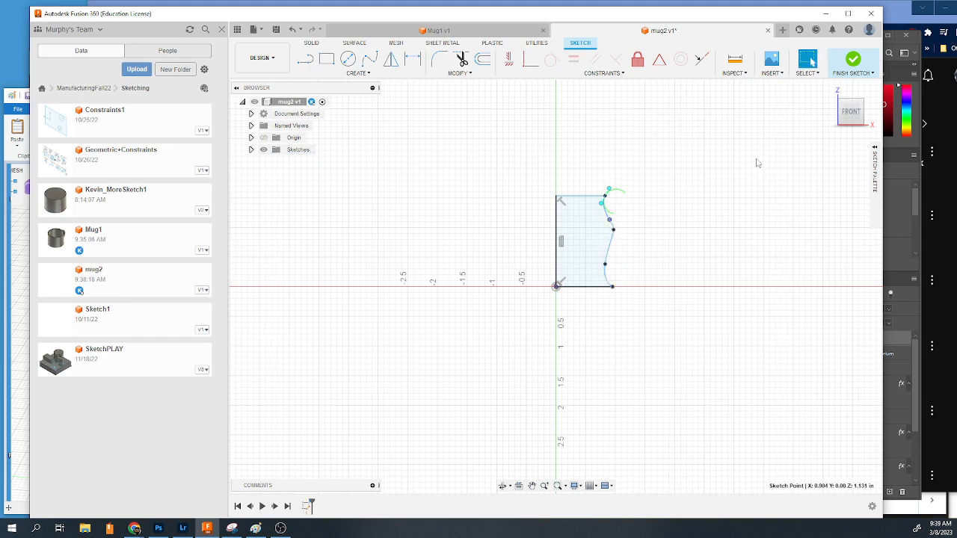
pyautogui.click(853, 61)
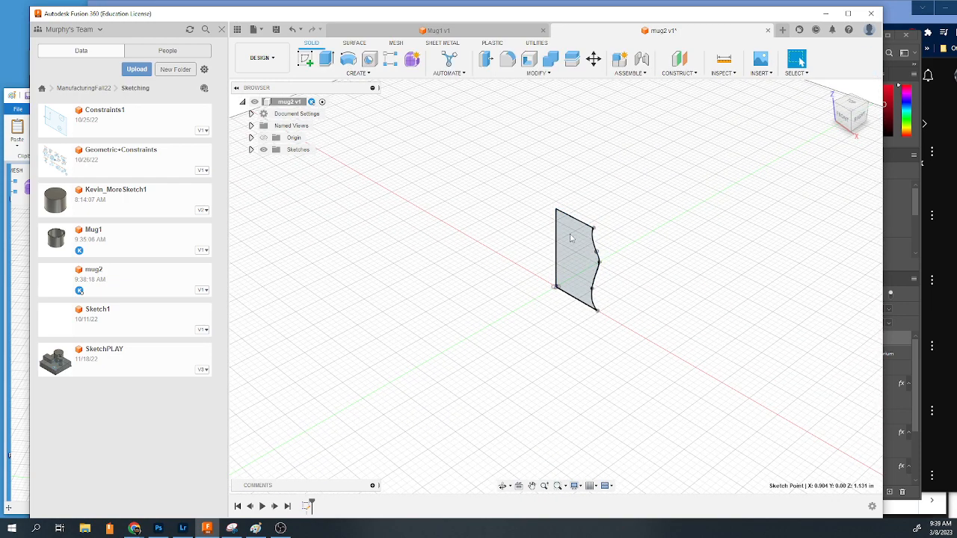
# Revolve the closed profile 360 degrees around its vertical line as a new body.
pyautogui.click(350, 62)
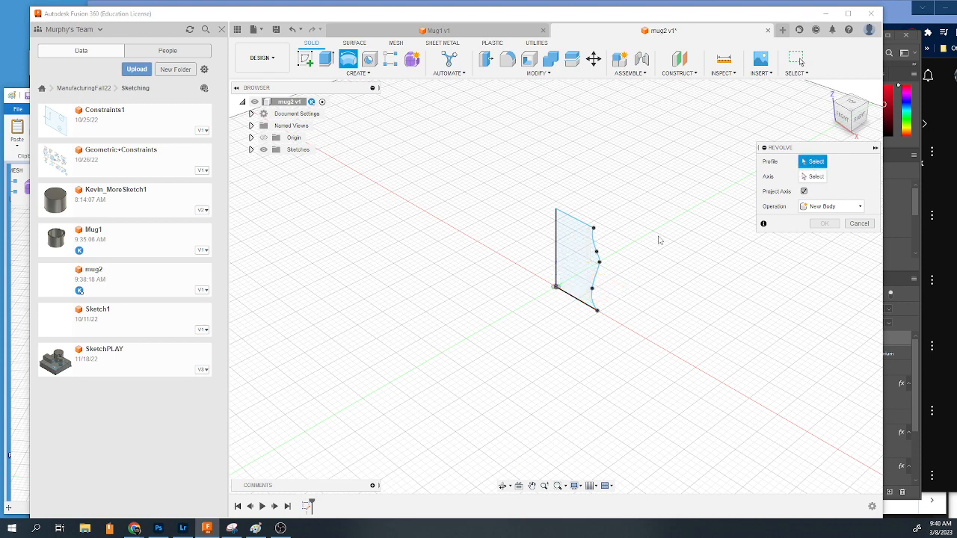
pyautogui.click(576, 258)
pyautogui.click(815, 177)
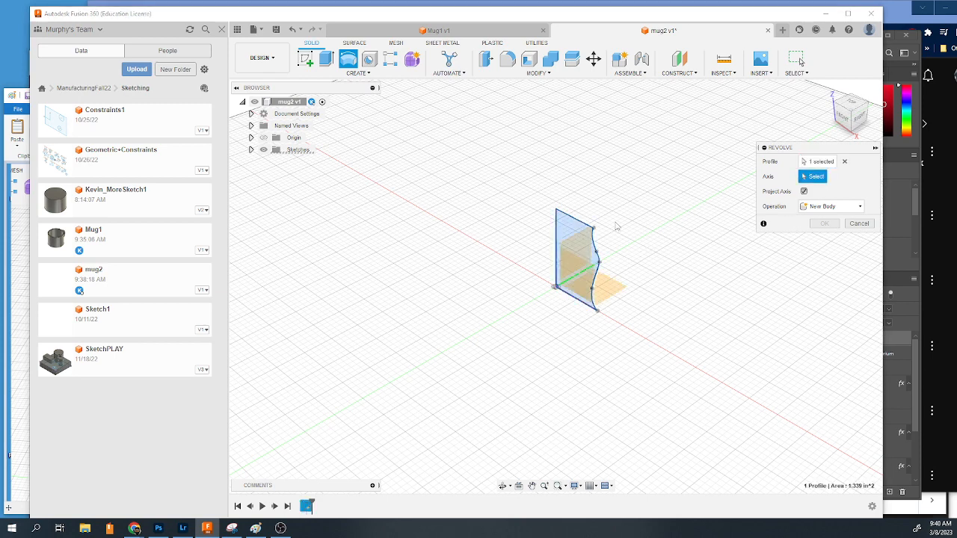
pyautogui.click(557, 234)
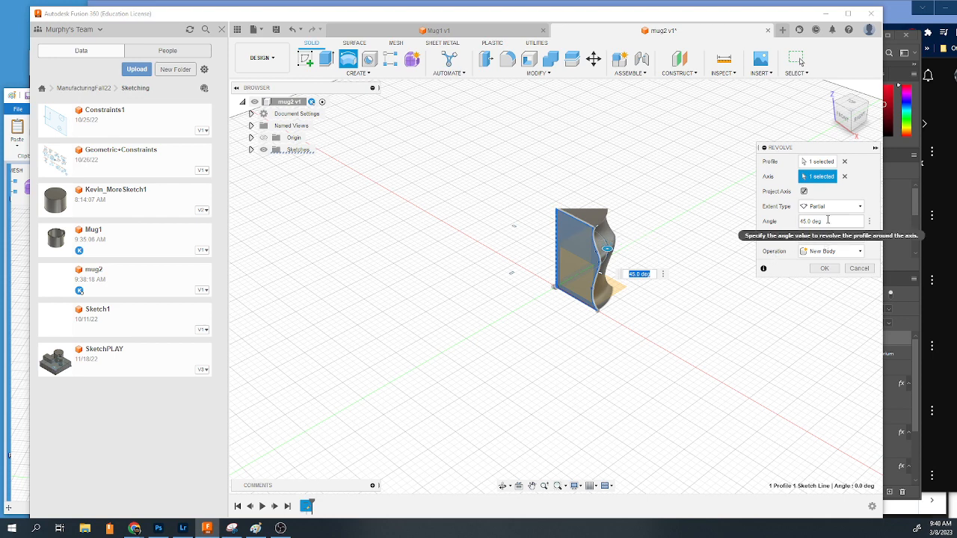
pyautogui.moveTo(828, 221); pyautogui.dragTo(789, 224)
pyautogui.write('360')
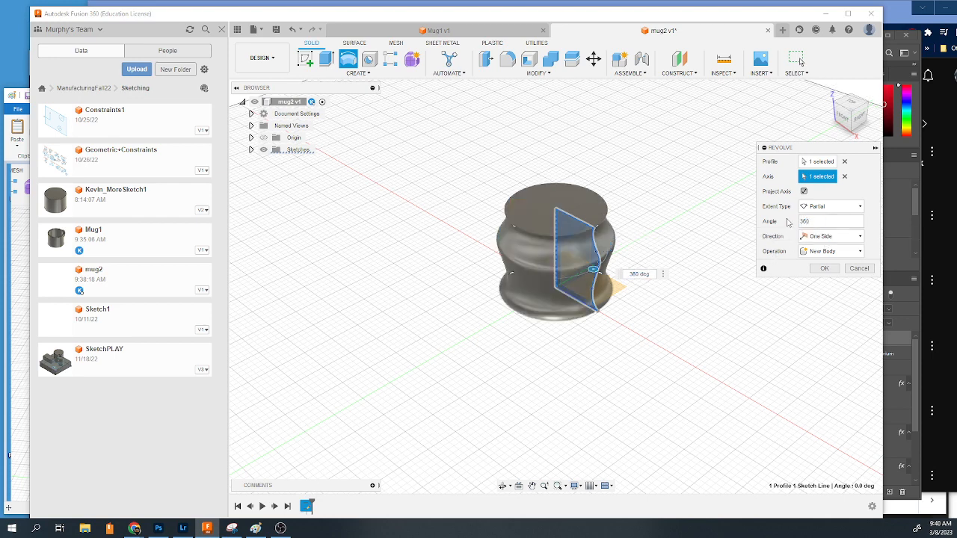
pyautogui.click(824, 269)
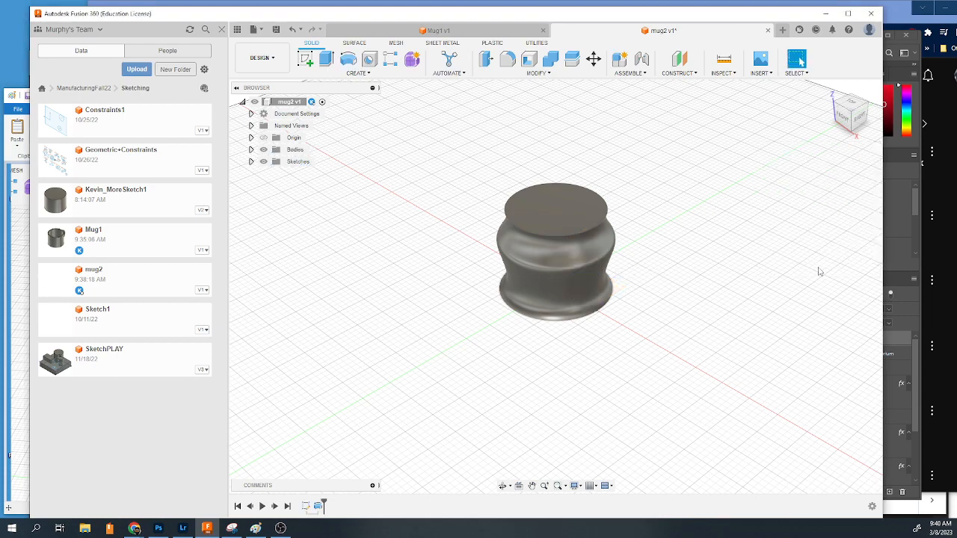
# Shell the revolved body by removing its top face, with an inside thickness of 0.087 in.
pyautogui.scroll(-3, 610, 374)
pyautogui.scroll(2, 612, 336)
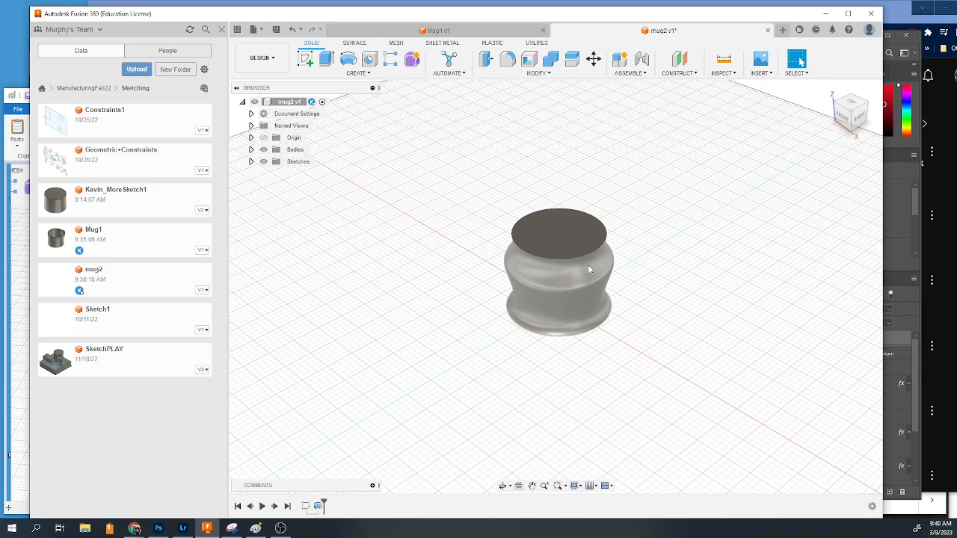
pyautogui.scroll(3, 559, 231)
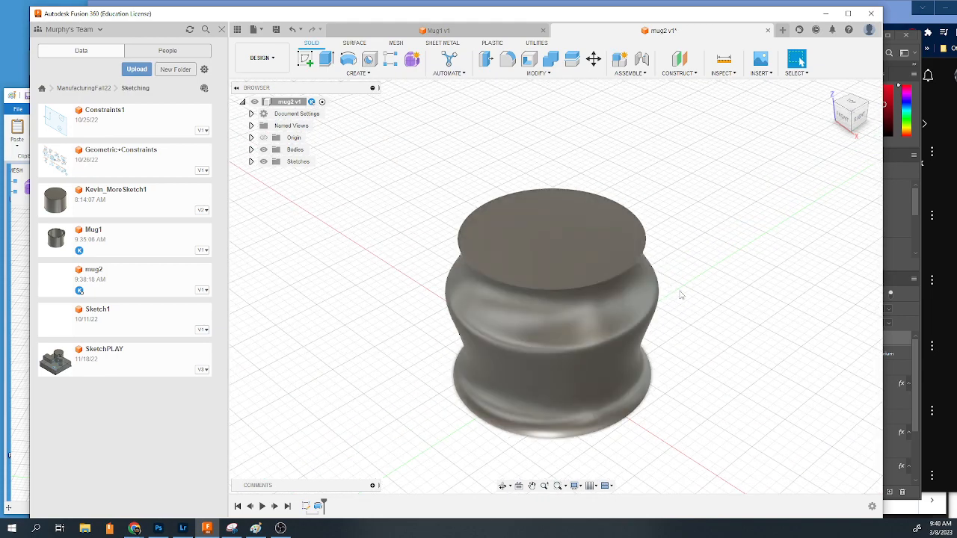
pyautogui.click(529, 60)
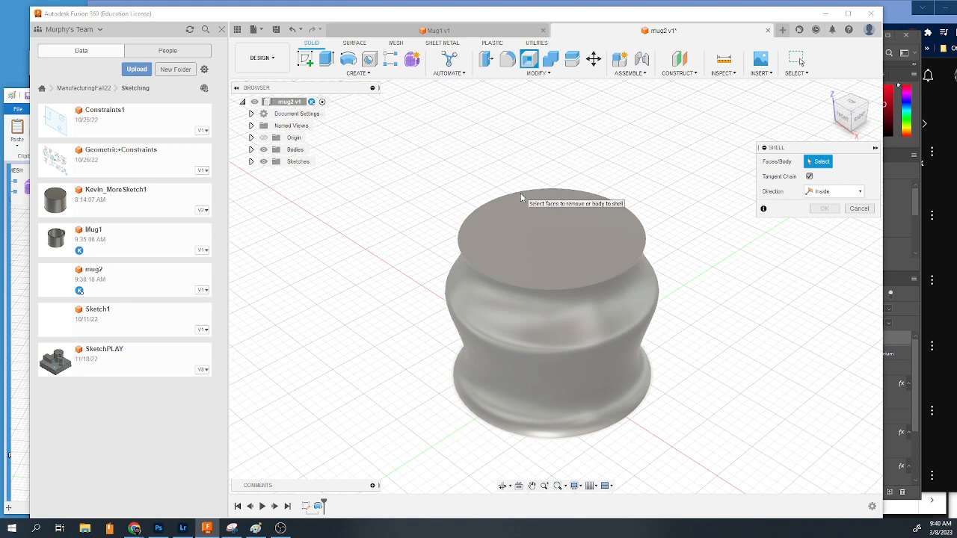
pyautogui.click(525, 210)
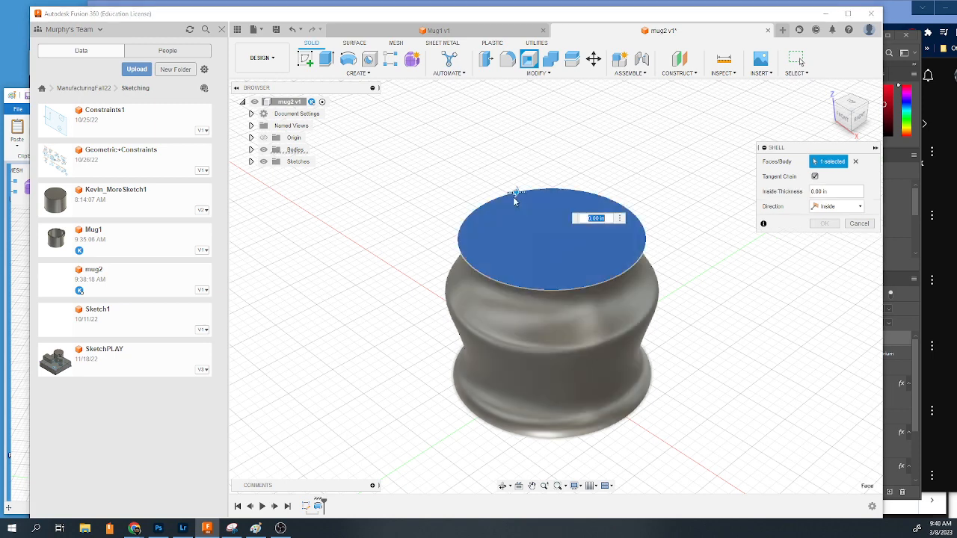
pyautogui.moveTo(516, 197); pyautogui.dragTo(518, 194)
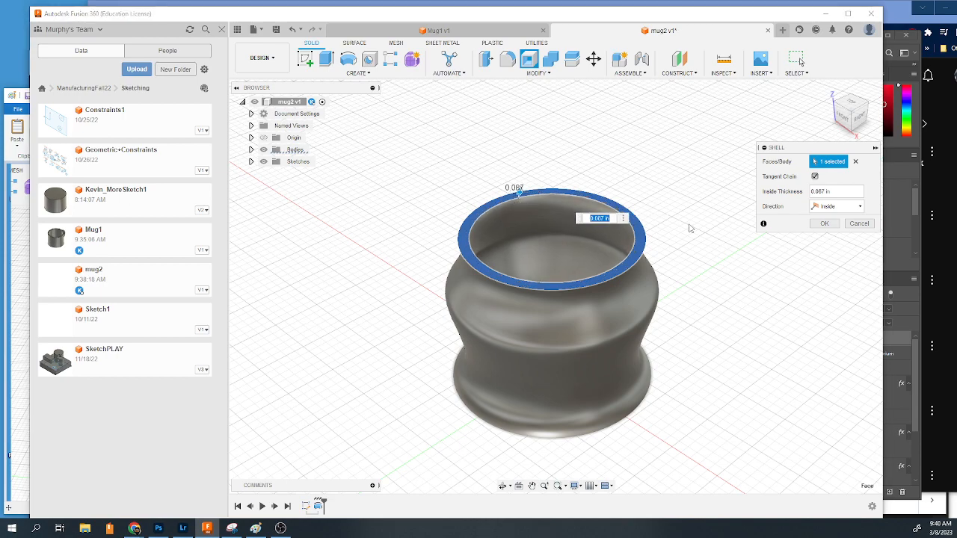
pyautogui.click(822, 225)
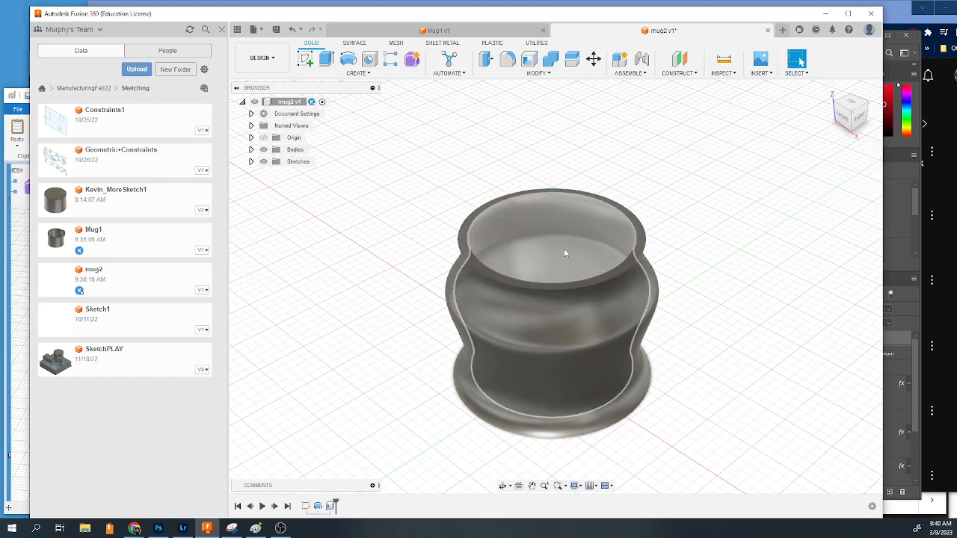
pyautogui.moveTo(564, 248)
pyautogui.keyDown('shift'); pyautogui.mouseDown(button='middle')
pyautogui.moveTo(552, 349)
pyautogui.moveTo(577, 224)
pyautogui.moveTo(582, 252)
pyautogui.mouseUp(button='middle'); pyautogui.keyUp('shift')
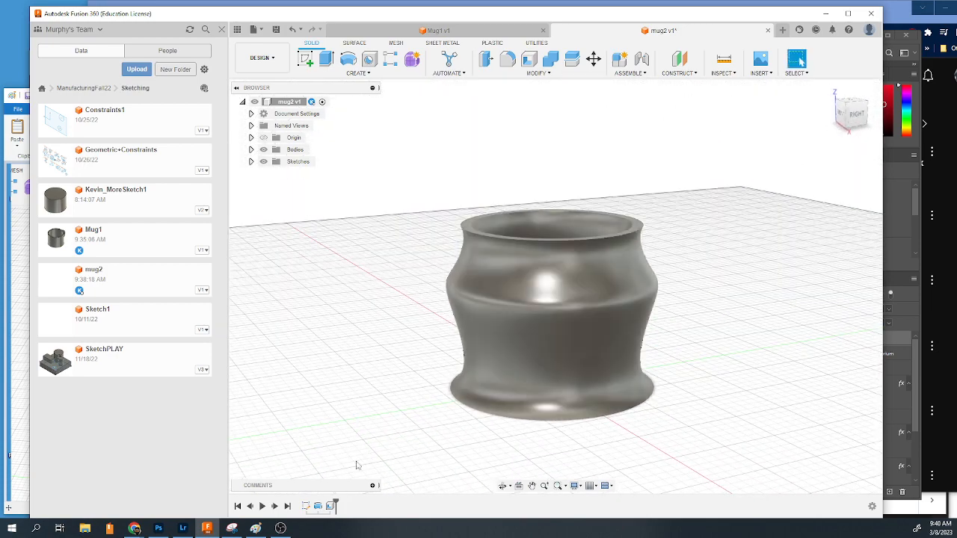
# Edit the profile sketch so the spline flares below the rim, narrows inward at mid-height and widens toward the base, and finish the sketch.
pyautogui.doubleClick(306, 507)
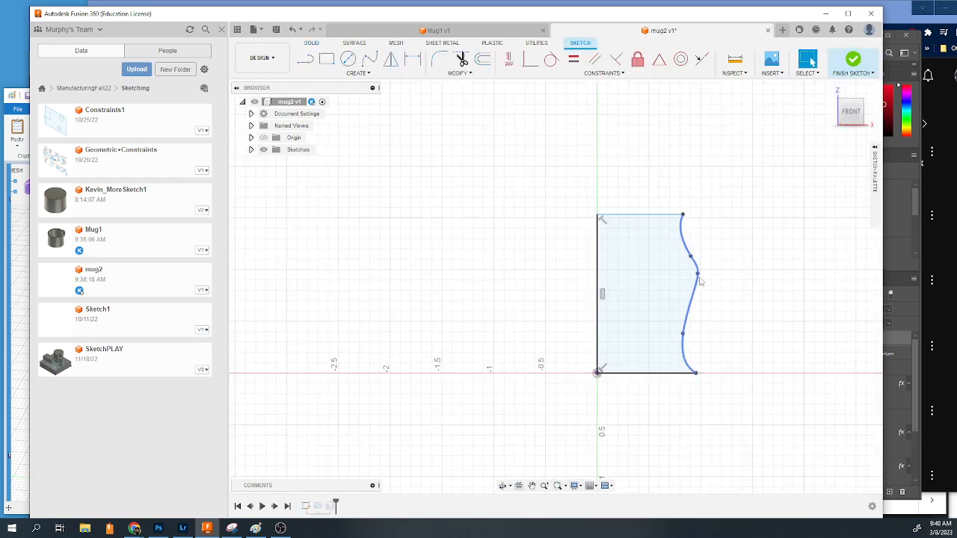
pyautogui.moveTo(698, 276); pyautogui.dragTo(711, 246)
pyautogui.click(683, 335)
pyautogui.moveTo(679, 318); pyautogui.dragTo(664, 282)
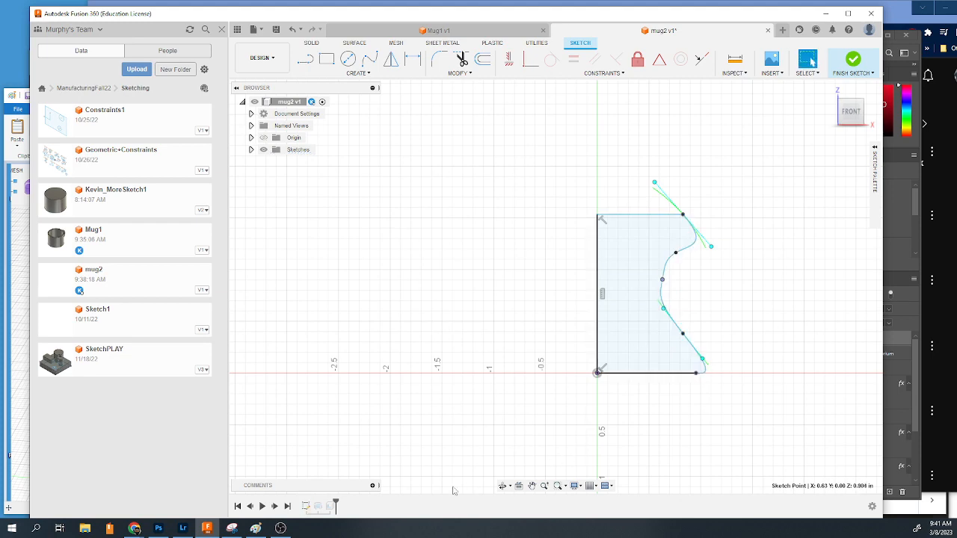
pyautogui.click(853, 59)
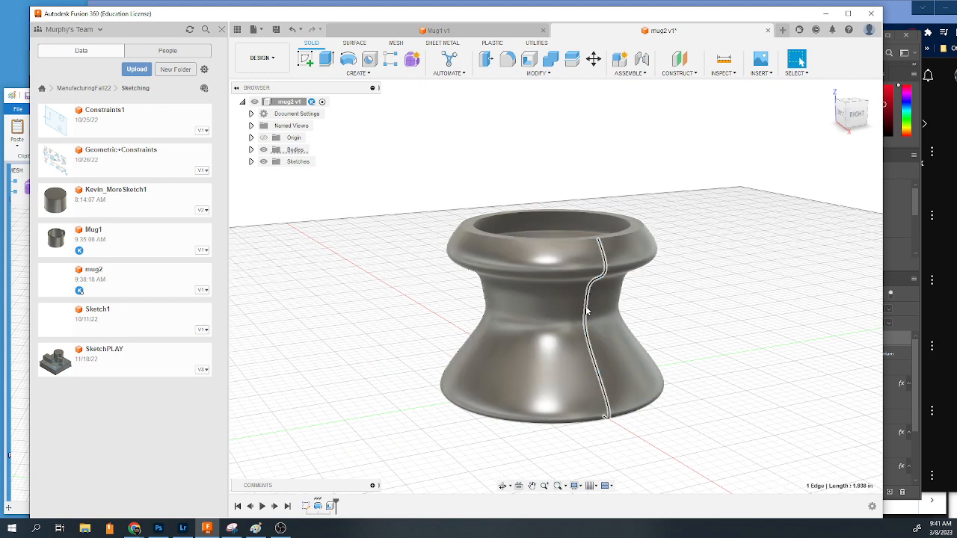
pyautogui.click(587, 312)
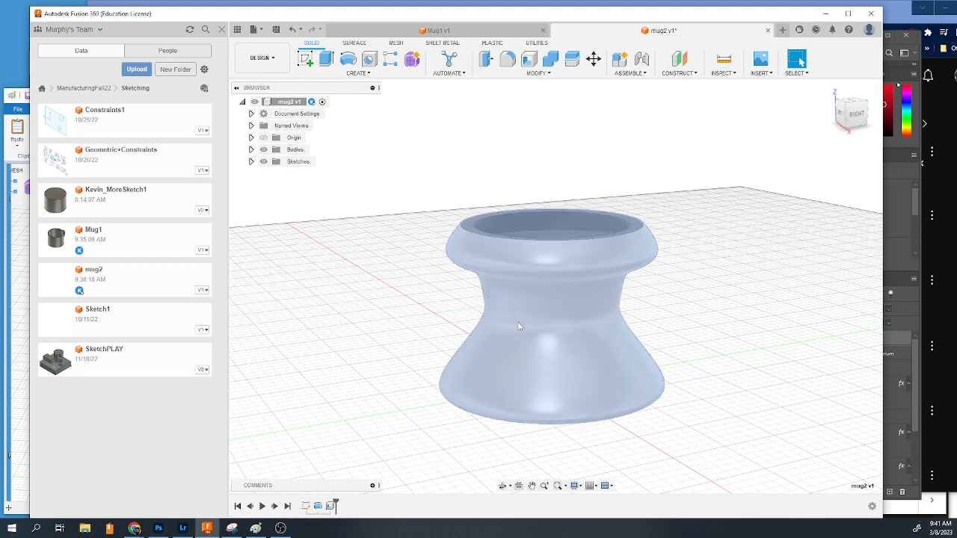
# Reopen the profile sketch, raise its upper line to a height of about 2.02 in, and finish the sketch.
pyautogui.doubleClick(306, 506)
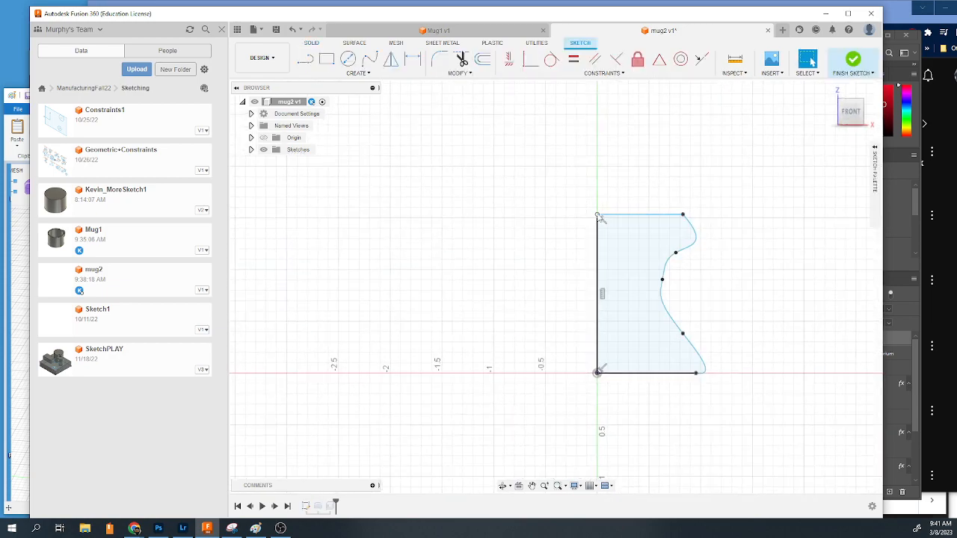
pyautogui.moveTo(598, 216); pyautogui.dragTo(597, 164)
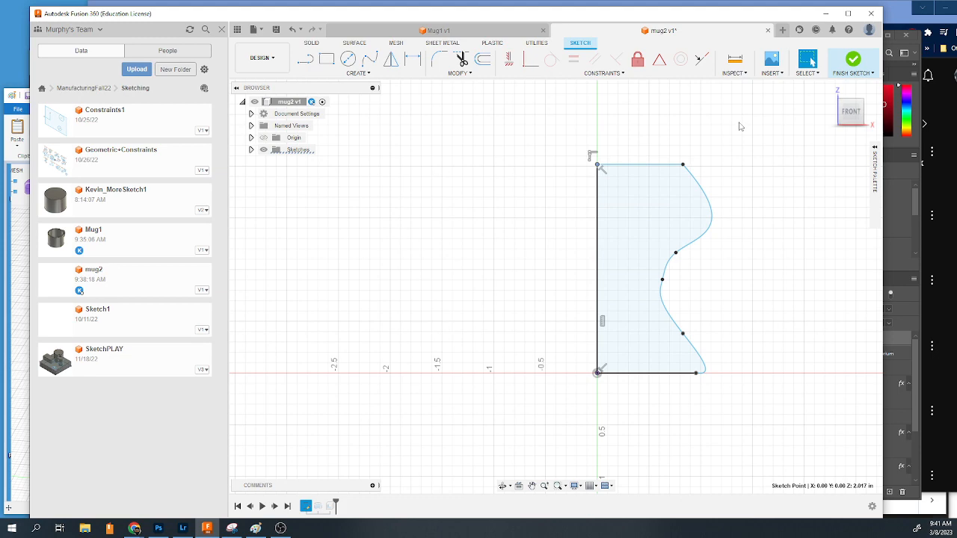
pyautogui.click(853, 59)
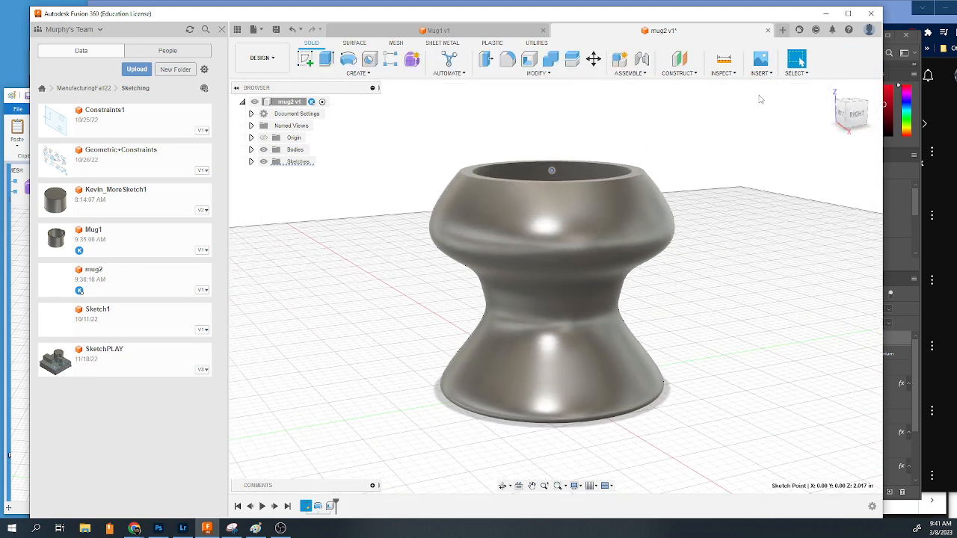
# Reshape the profile spline by moving its middle fit points outward, with the upper one at about X 1.25, Z 1.29 in, and finish the sketch.
pyautogui.doubleClick(305, 506)
pyautogui.moveTo(664, 283); pyautogui.dragTo(709, 285)
pyautogui.moveTo(677, 253); pyautogui.dragTo(714, 245)
pyautogui.moveTo(664, 309); pyautogui.dragTo(683, 335)
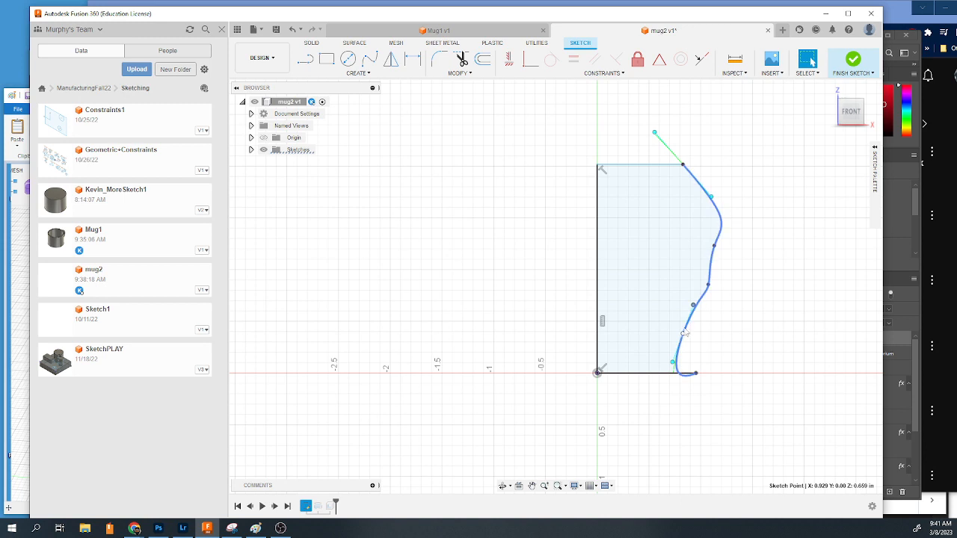
pyautogui.click(709, 286)
pyautogui.moveTo(711, 278); pyautogui.dragTo(727, 240)
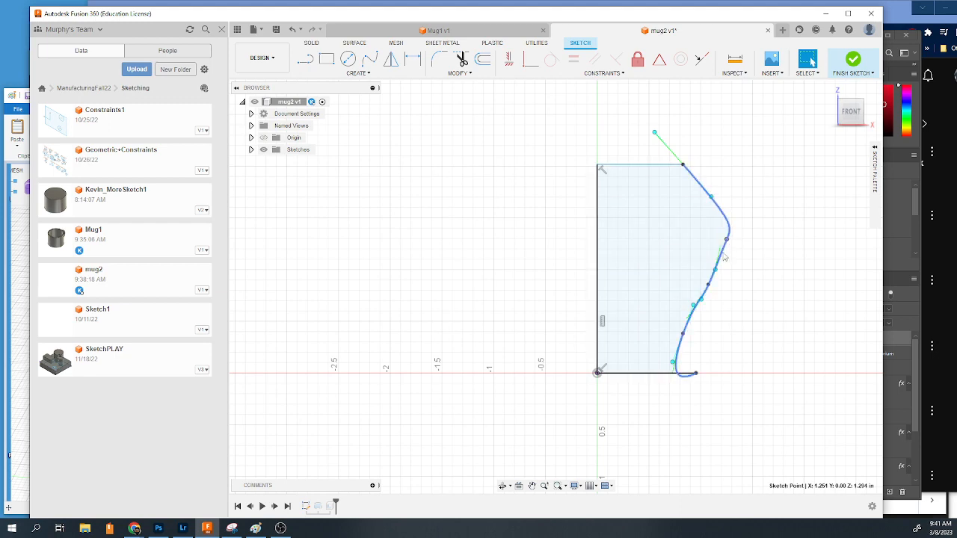
pyautogui.click(853, 59)
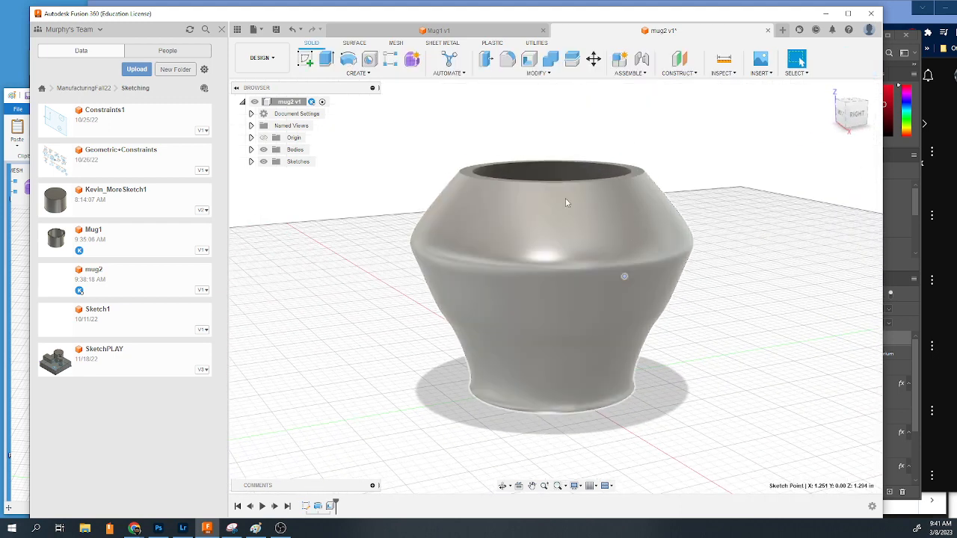
pyautogui.scroll(-5, 571, 227)
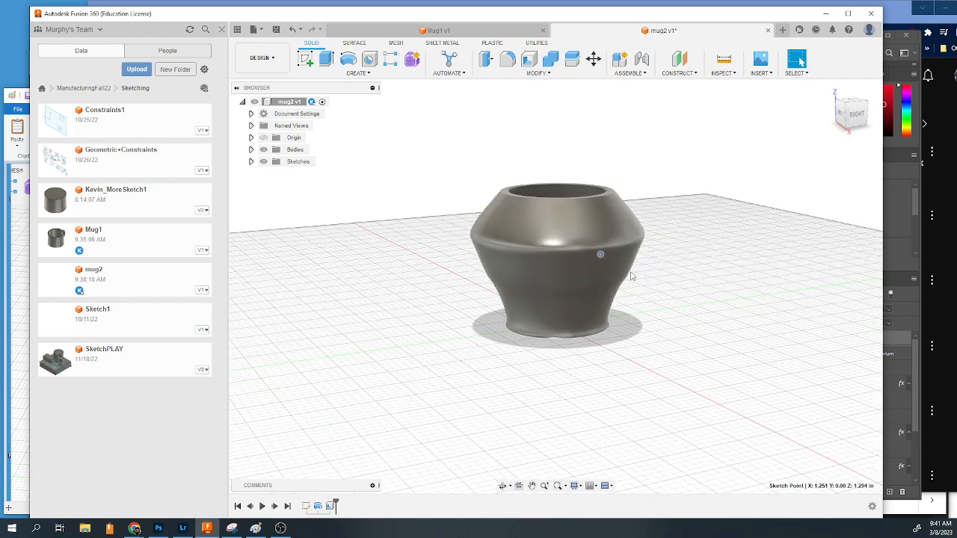
pyautogui.moveTo(680, 232)
pyautogui.keyDown('shift'); pyautogui.mouseDown(button='middle')
pyautogui.moveTo(664, 235)
pyautogui.moveTo(679, 230)
pyautogui.moveTo(682, 241)
pyautogui.mouseUp(button='middle'); pyautogui.keyUp('shift')
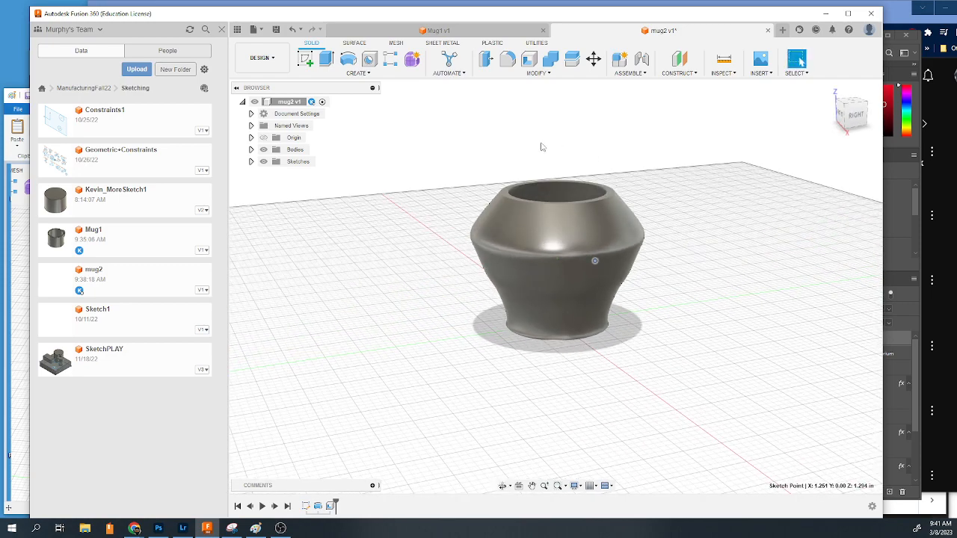
# Start a new sketch on the XZ plane, with the origin geometry shown and the mug body visible.
pyautogui.click(306, 59)
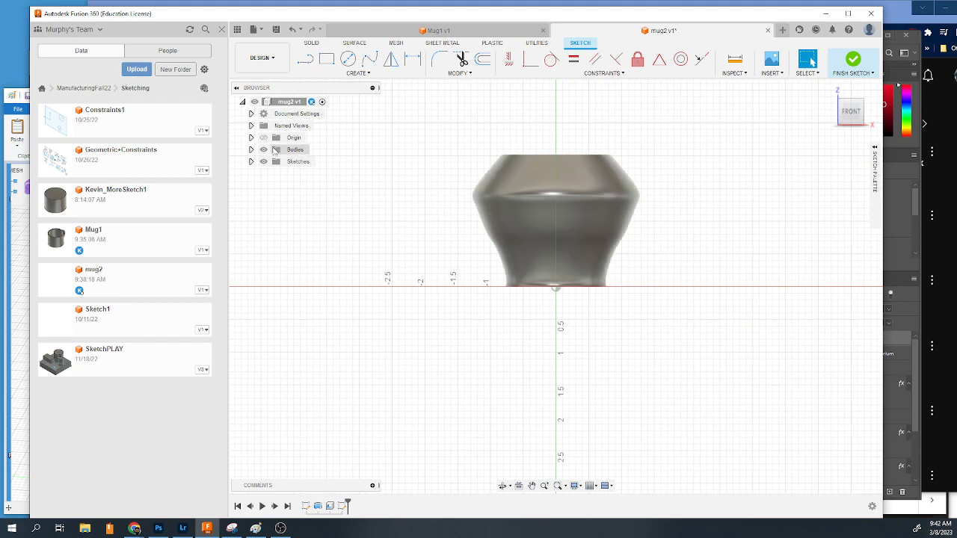
pyautogui.click(263, 139)
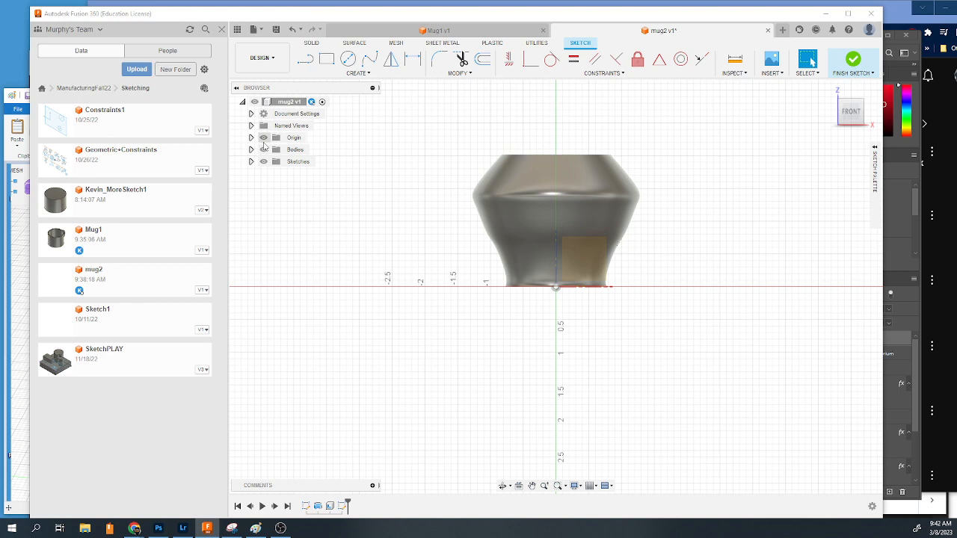
pyautogui.click(264, 150)
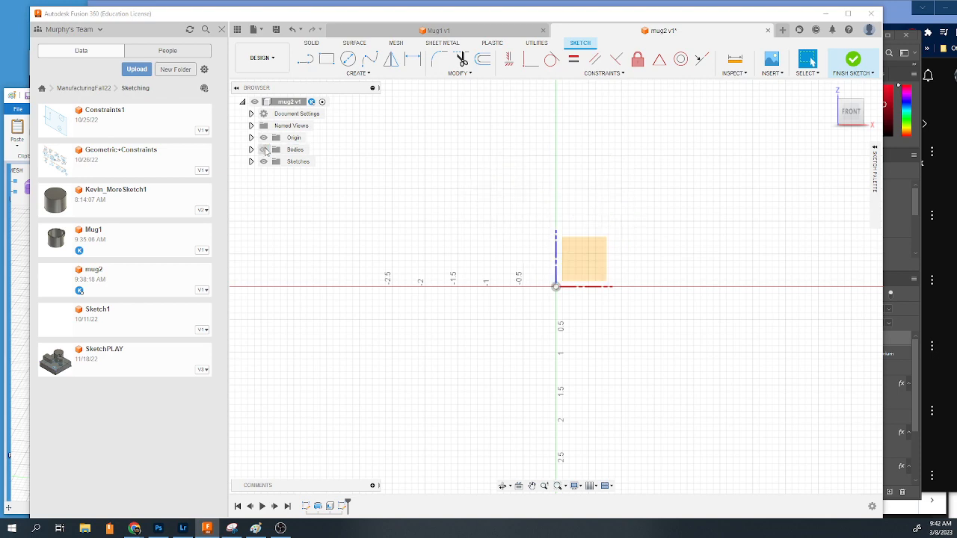
pyautogui.click(585, 264)
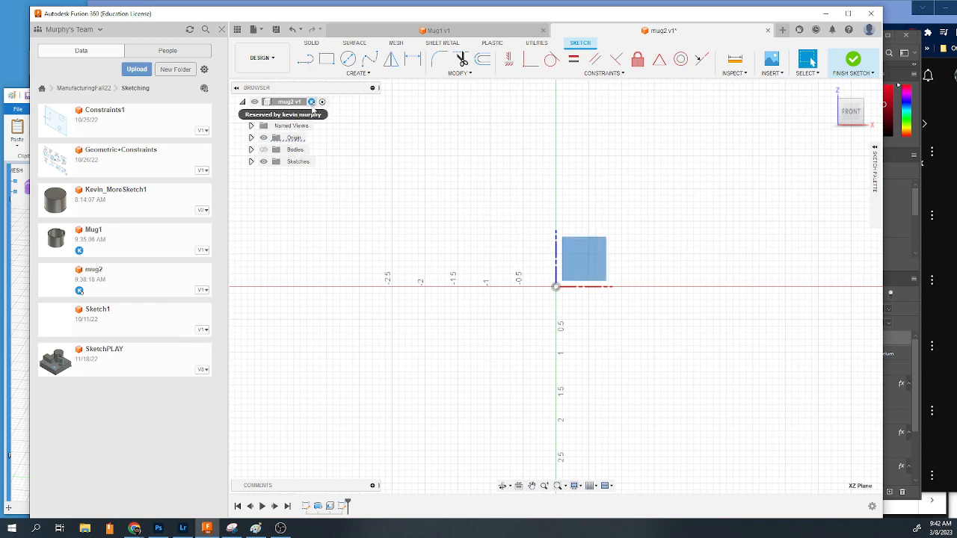
pyautogui.click(327, 59)
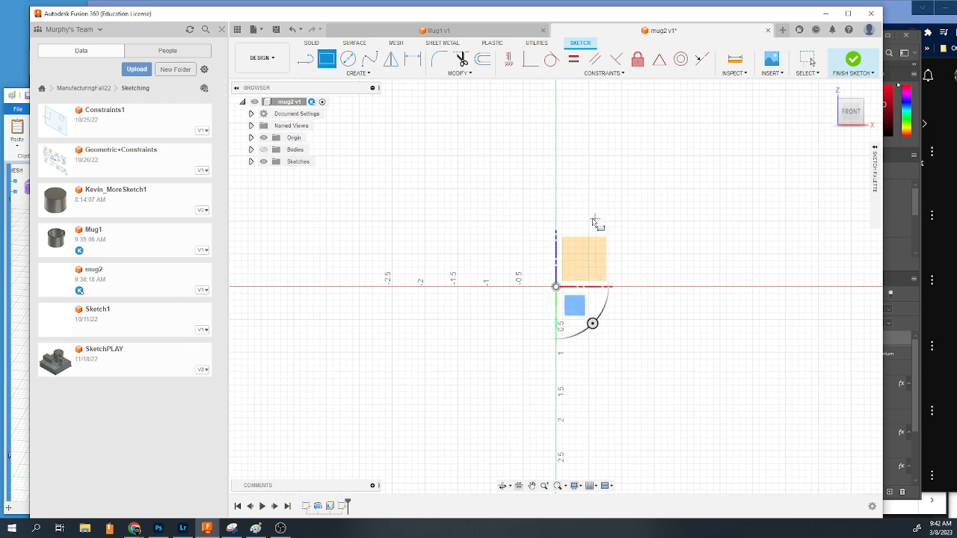
pyautogui.click(263, 149)
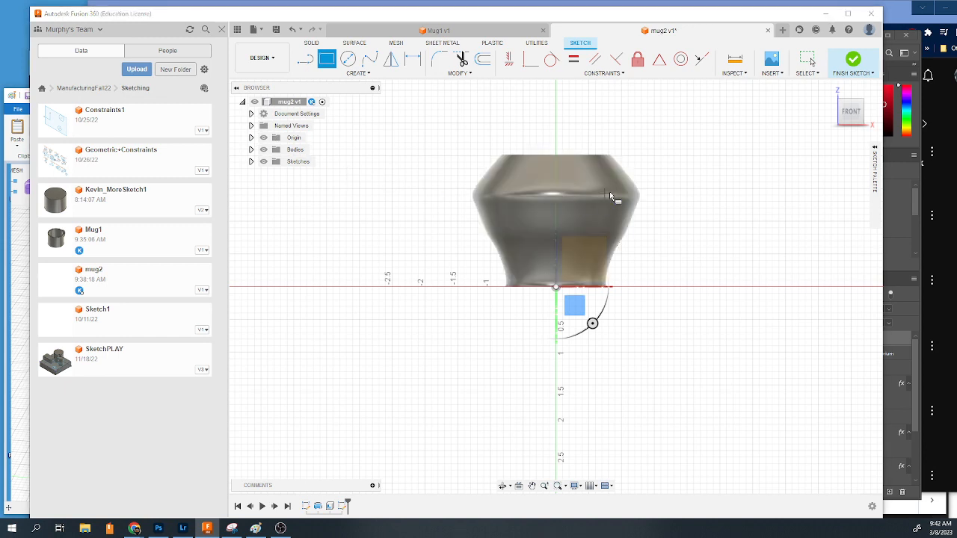
# Draw a handle-shaped fit-point spline from the mug's upper side wall through two outer points to the wall near the base.
pyautogui.click(369, 60)
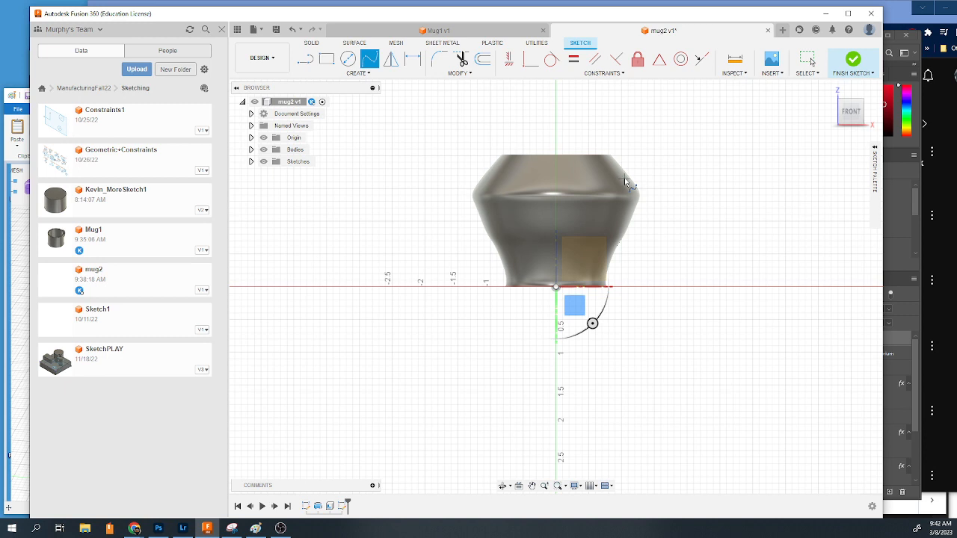
pyautogui.click(624, 177)
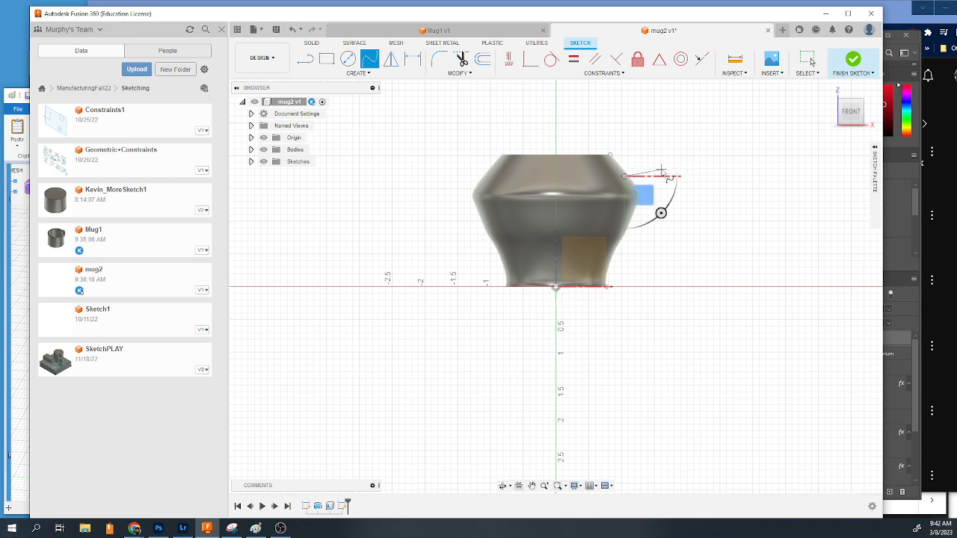
pyautogui.click(666, 176)
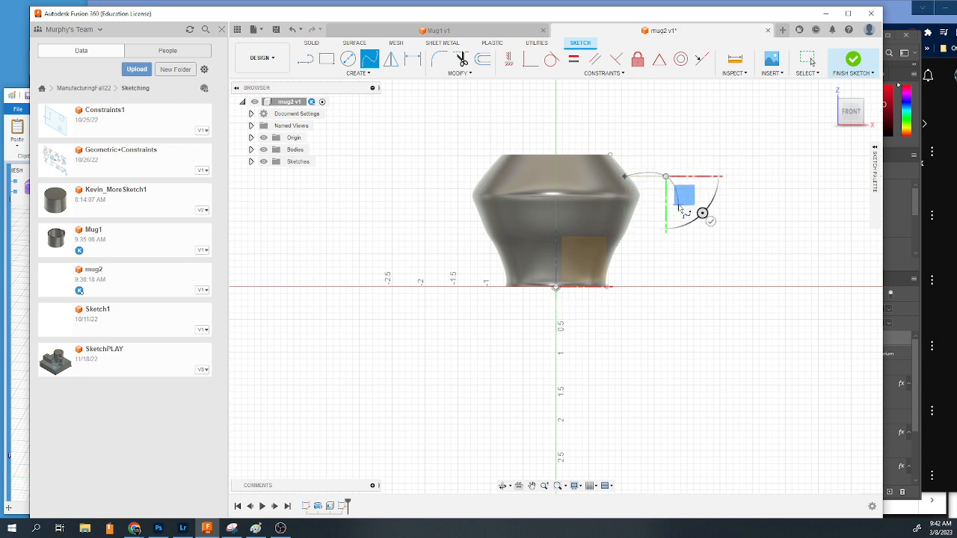
pyautogui.click(666, 248)
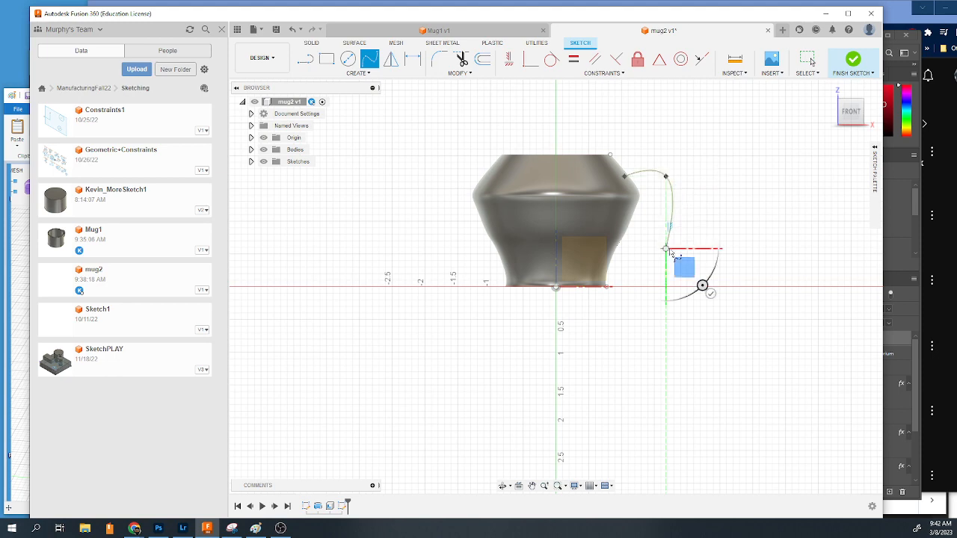
pyautogui.click(607, 275)
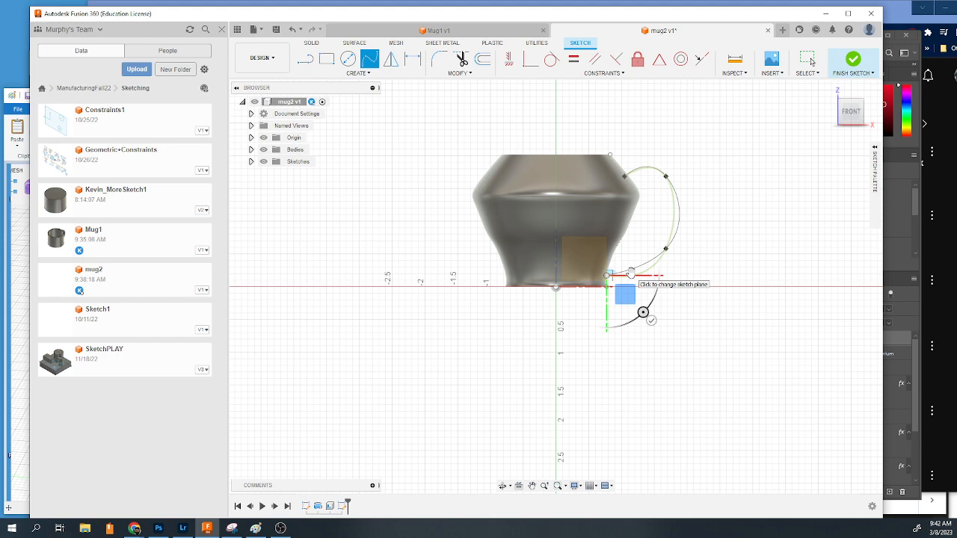
pyautogui.press('Escape')
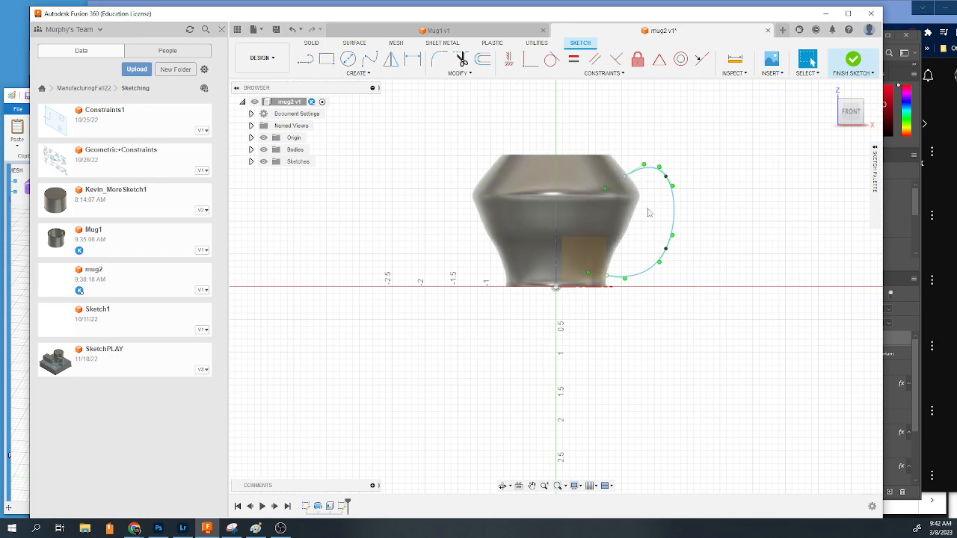
# Shorten the tangent handle at the handle spline's upper outer fit point to about 0.228 in and finish the sketch.
pyautogui.moveTo(672, 218)
pyautogui.keyDown('shift'); pyautogui.mouseDown(button='middle')
pyautogui.moveTo(639, 229)
pyautogui.moveTo(674, 224)
pyautogui.mouseUp(button='middle'); pyautogui.keyUp('shift')
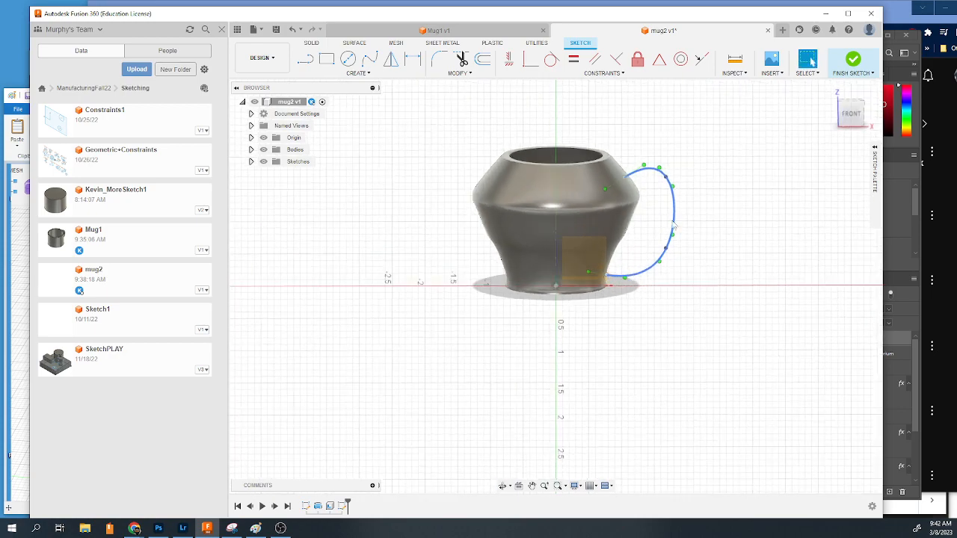
pyautogui.moveTo(659, 173); pyautogui.dragTo(661, 177)
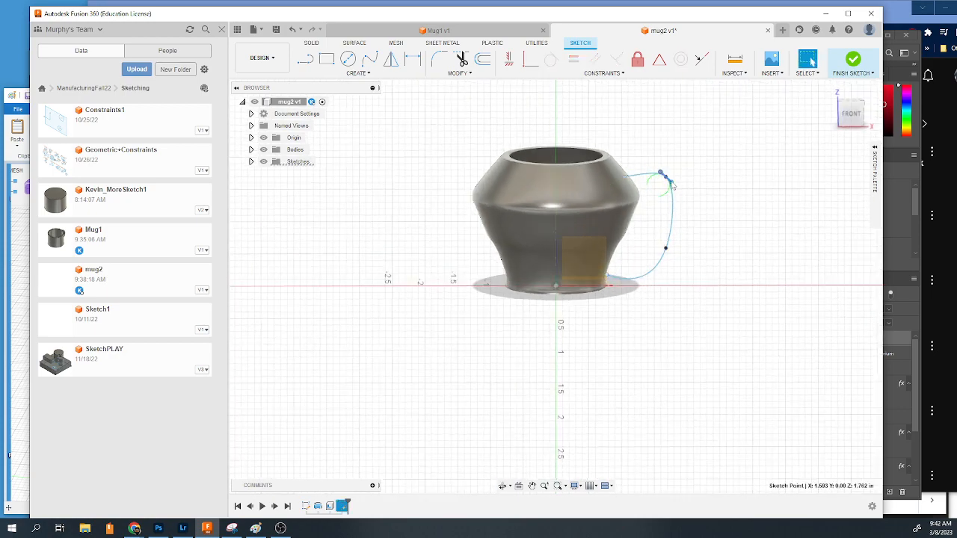
pyautogui.click(670, 183)
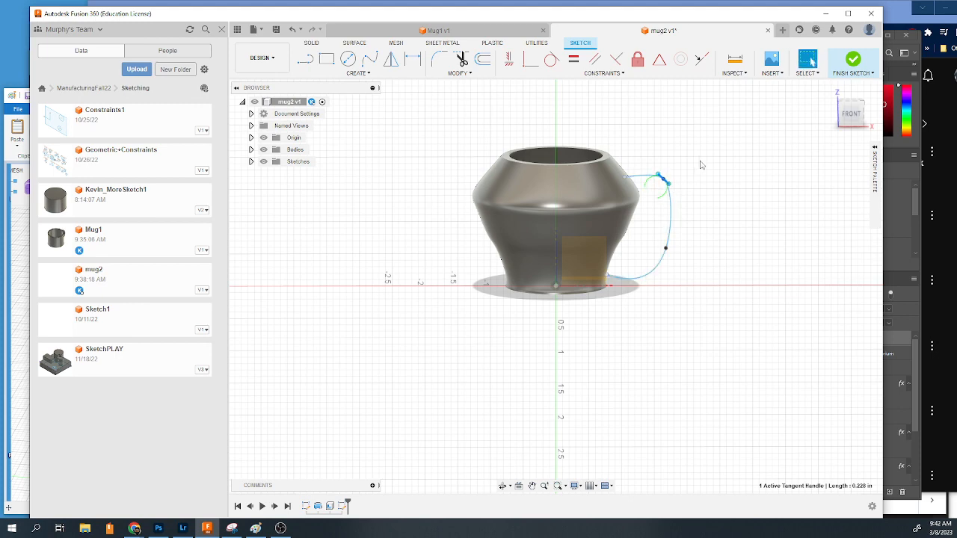
pyautogui.click(851, 63)
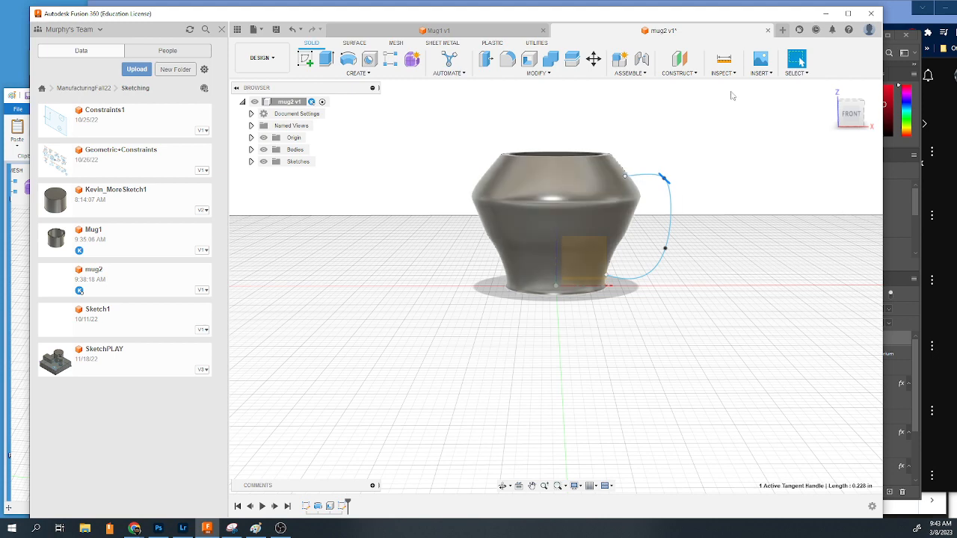
# Construct a plane tangent to the mug's outer face at the upper endpoint of the handle spline.
pyautogui.click(678, 74)
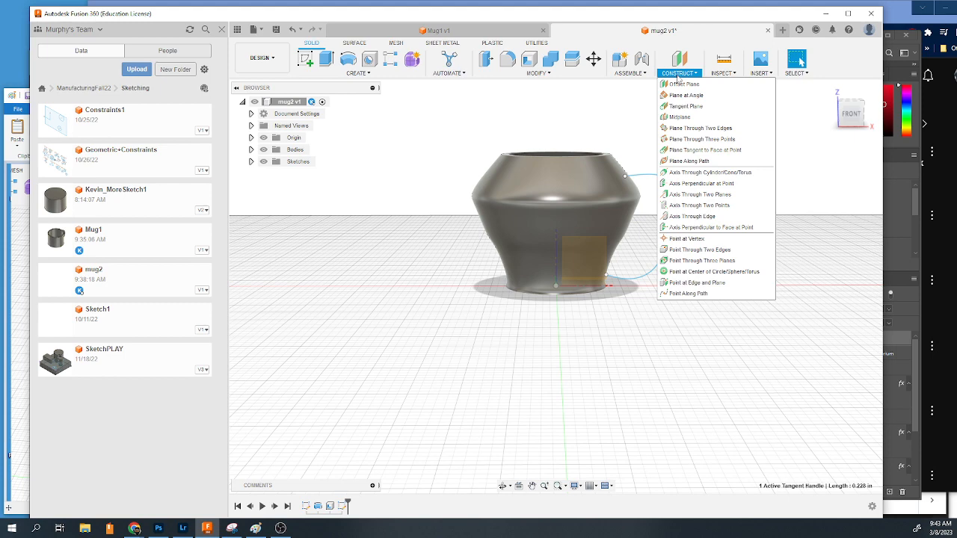
pyautogui.click(716, 152)
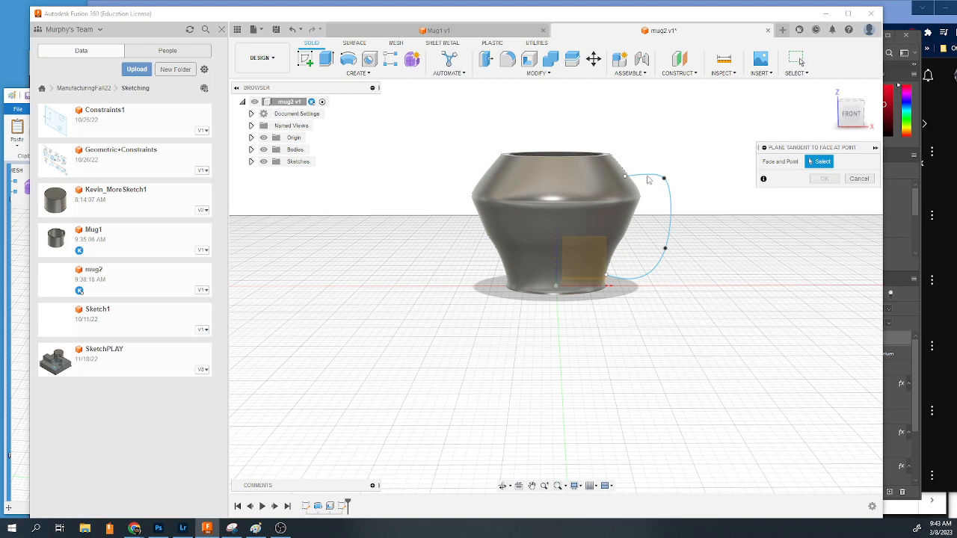
pyautogui.keyDown('shift'); pyautogui.moveTo(648, 179); pyautogui.dragTo(613, 188, button='middle'); pyautogui.keyUp('shift')
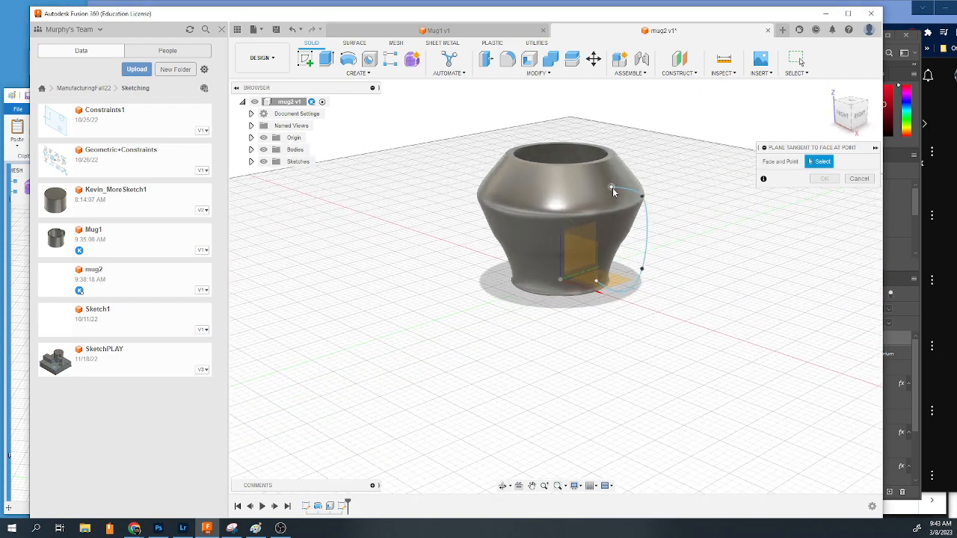
pyautogui.click(608, 190)
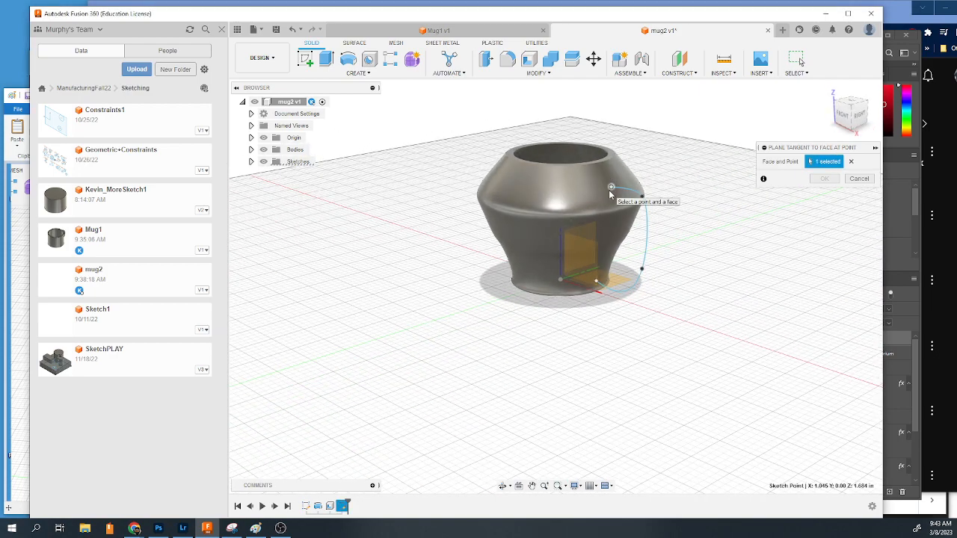
pyautogui.click(611, 191)
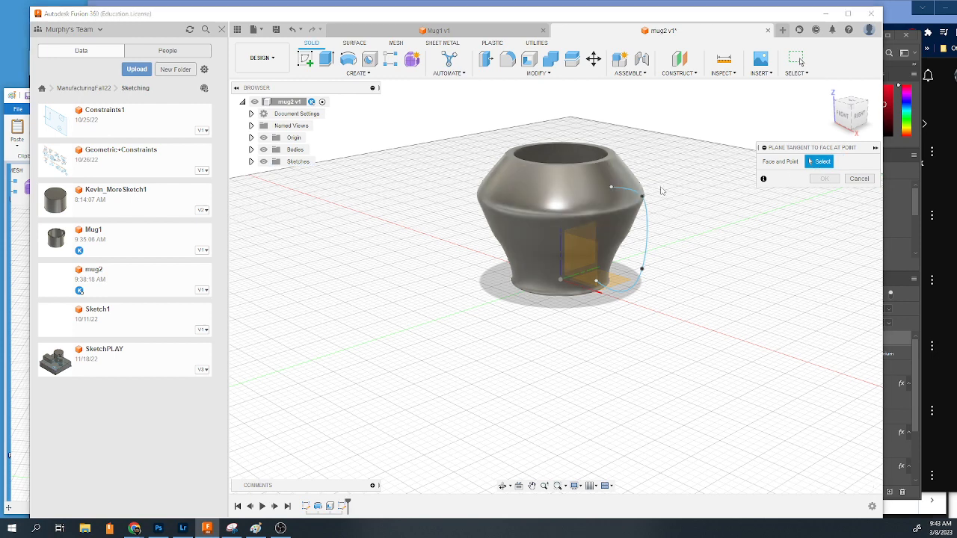
pyautogui.click(596, 193)
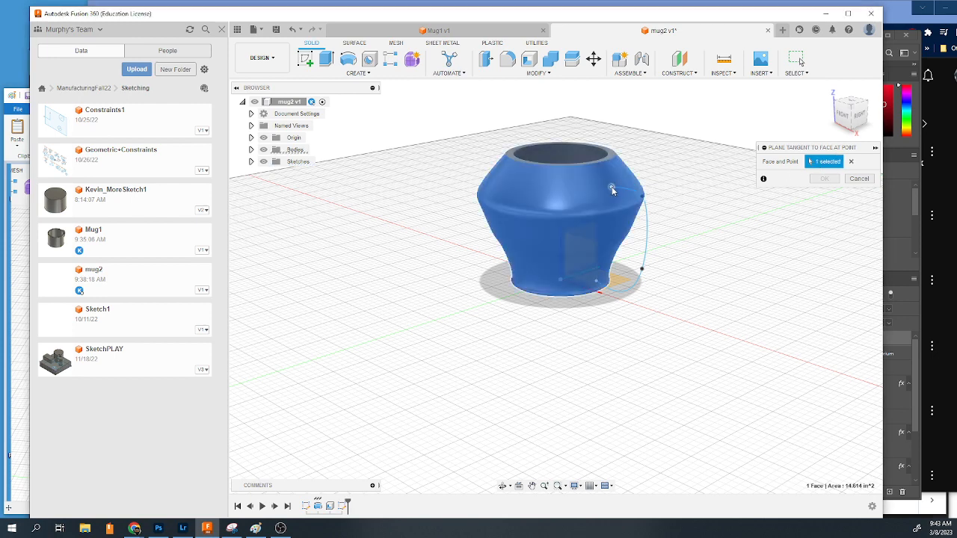
pyautogui.click(611, 187)
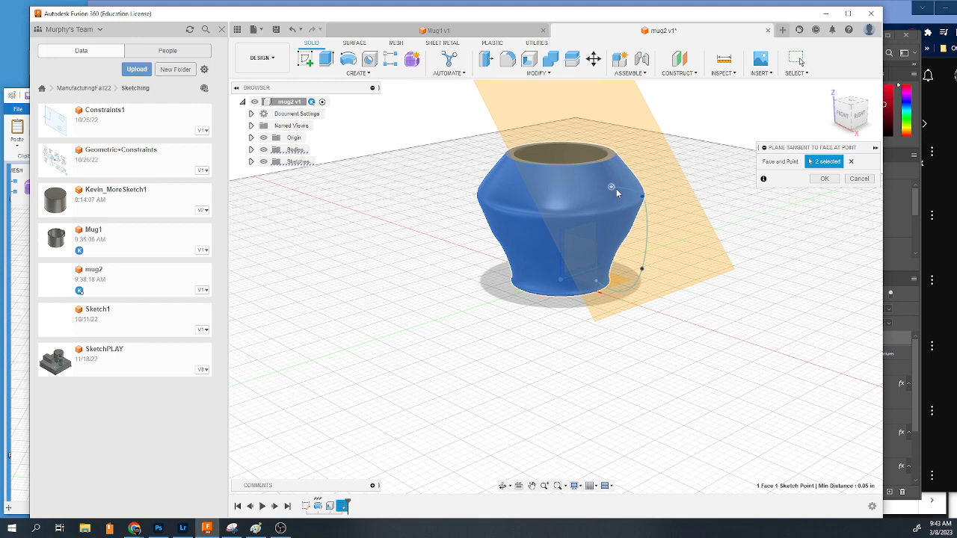
pyautogui.click(824, 179)
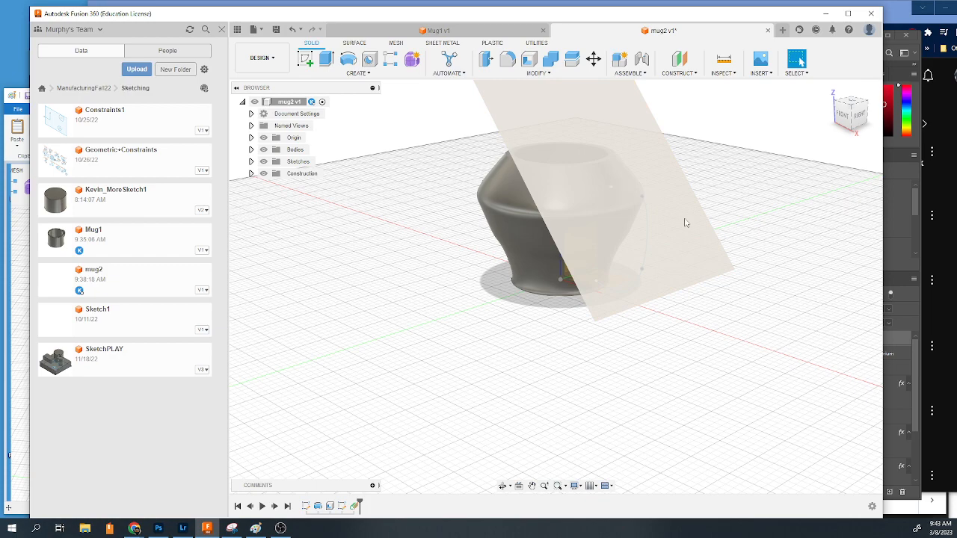
# Start a new sketch on the tangent construction plane at the handle spline's upper end.
pyautogui.click(305, 58)
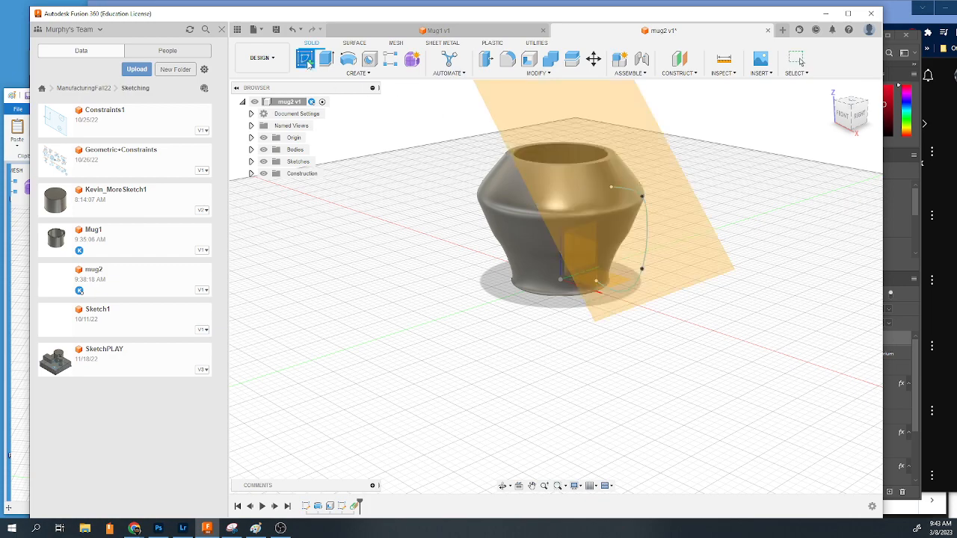
pyautogui.click(613, 192)
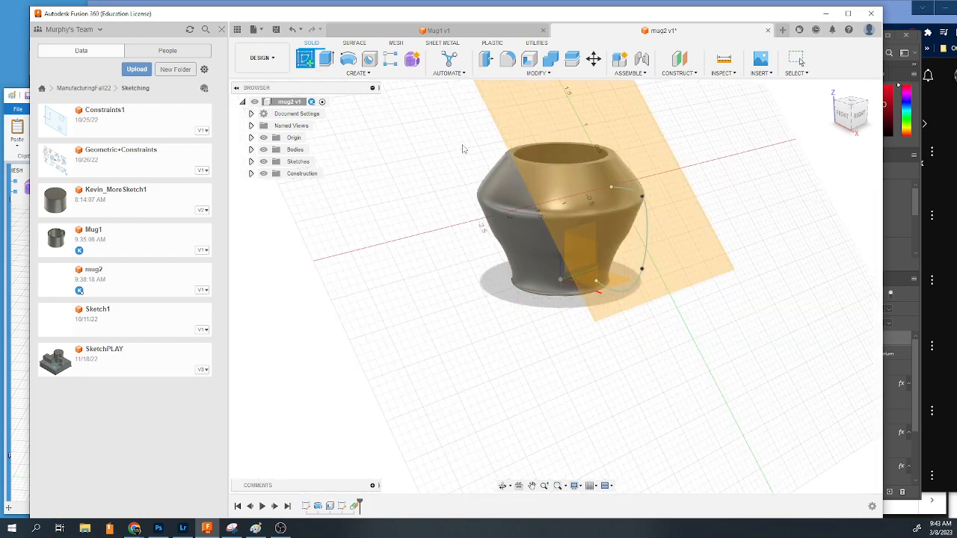
pyautogui.click(304, 60)
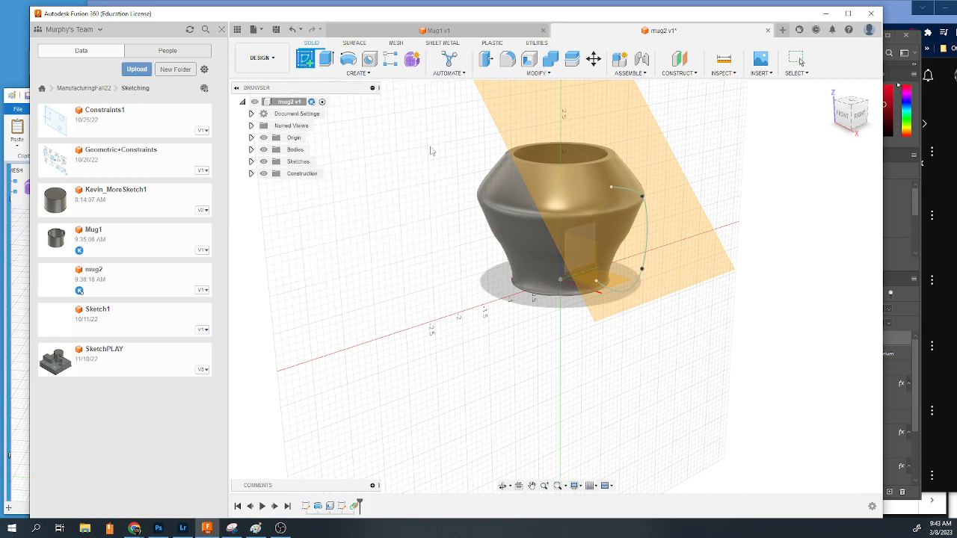
pyautogui.click(602, 199)
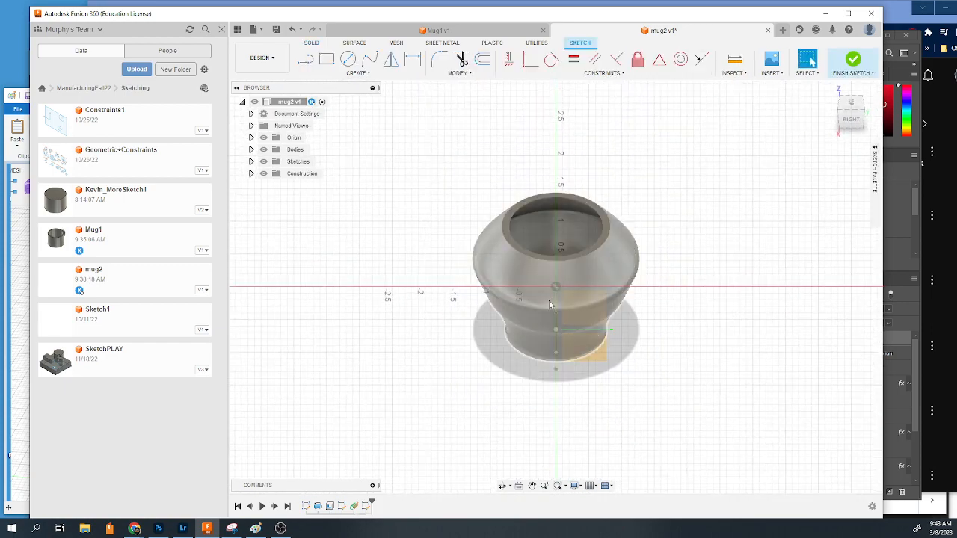
# Draw a rectangle about 0.3 by 0.135 in around the handle spline's upper endpoint.
pyautogui.scroll(8, 550, 314)
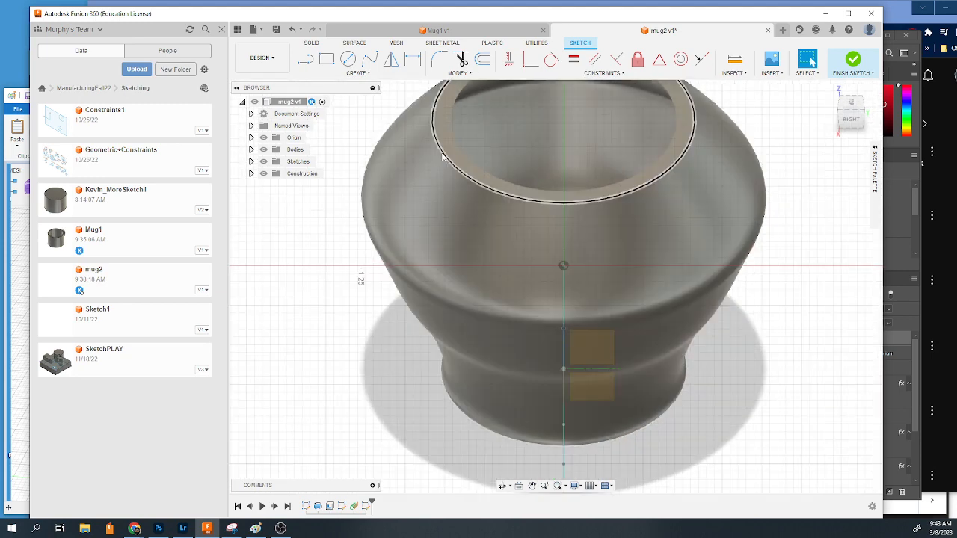
pyautogui.click(326, 59)
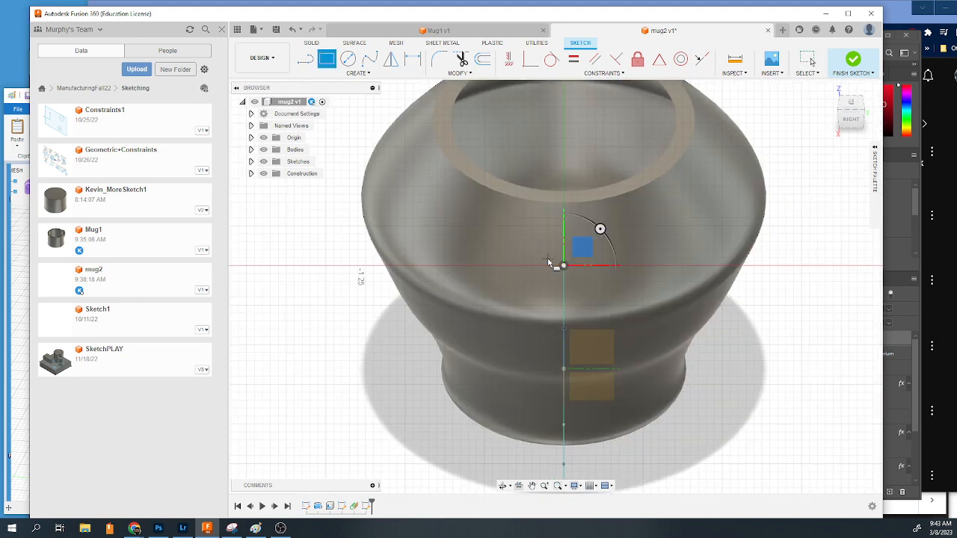
pyautogui.click(546, 257)
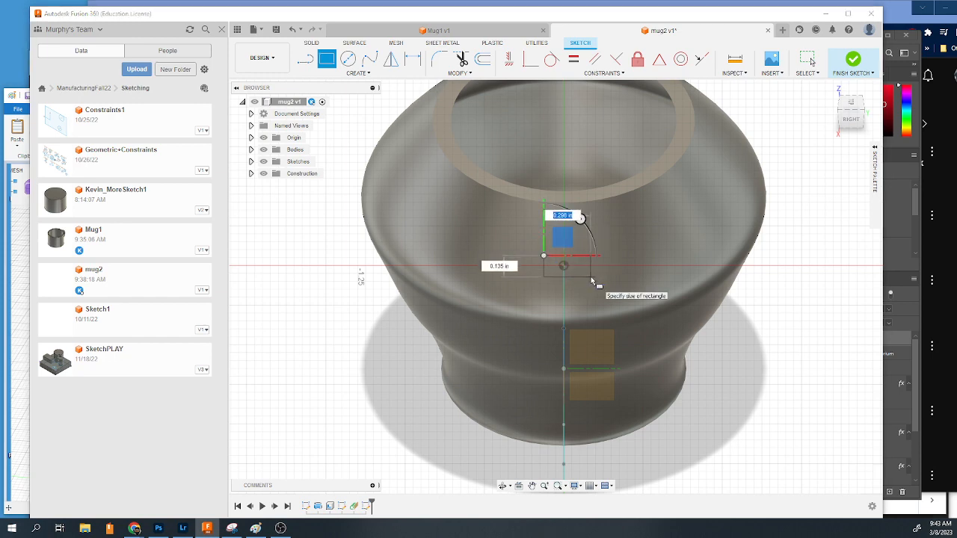
pyautogui.click(591, 277)
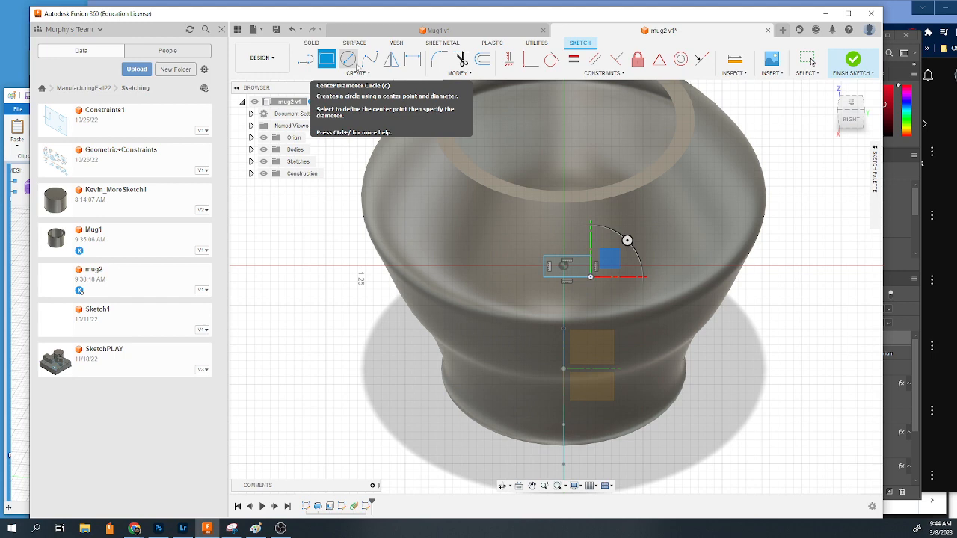
# Fillet the rectangle's corners with a 0.05 in radius and finish the sketch.
pyautogui.click(359, 63)
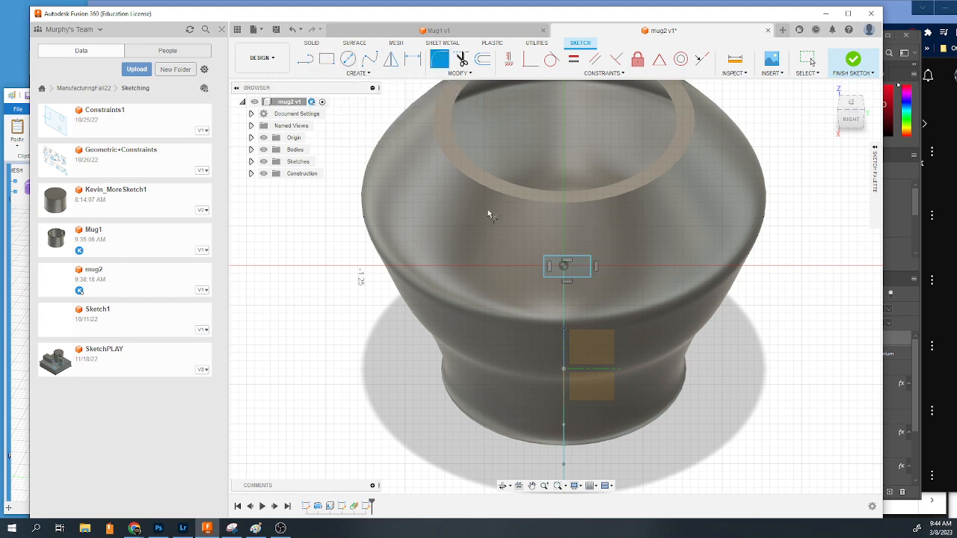
pyautogui.click(545, 257)
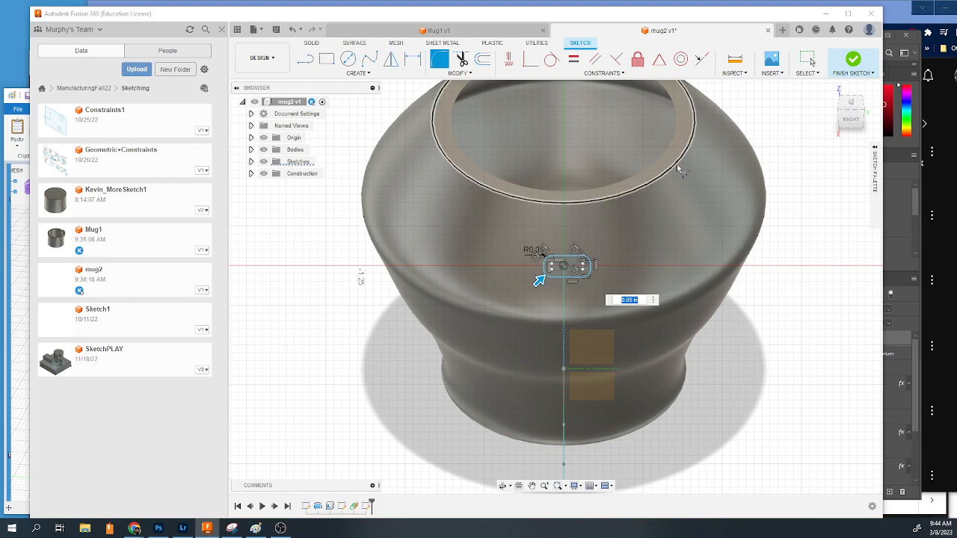
pyautogui.click(854, 59)
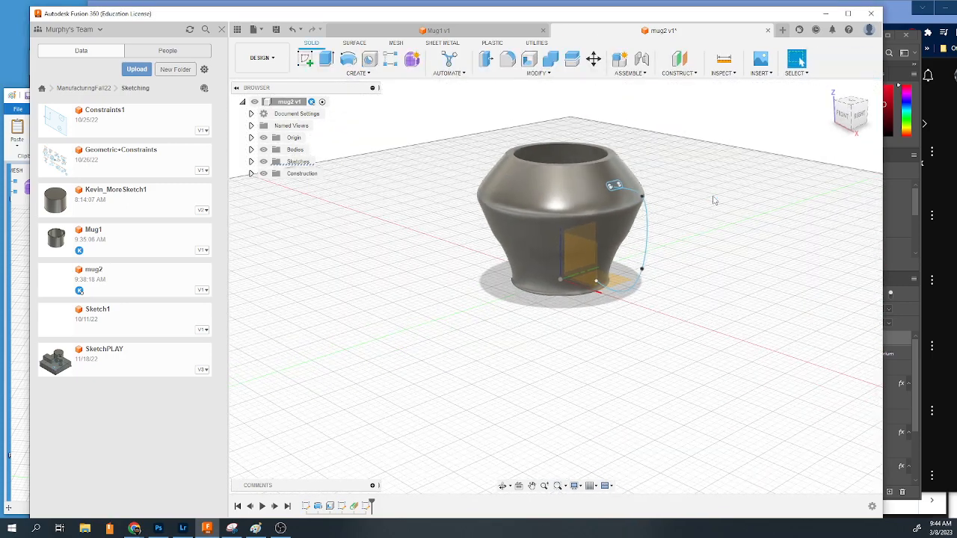
# Reopen the handle profile sketch, enlarge the rounded rectangle outward on all four sides to straight short edges of about 0.09 in, and finish it.
pyautogui.scroll(5, 665, 208)
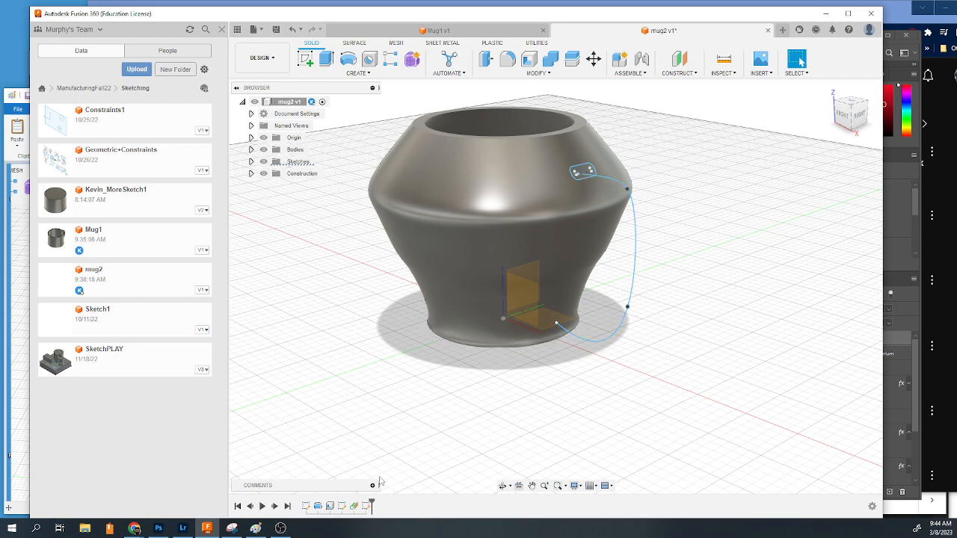
pyautogui.doubleClick(367, 507)
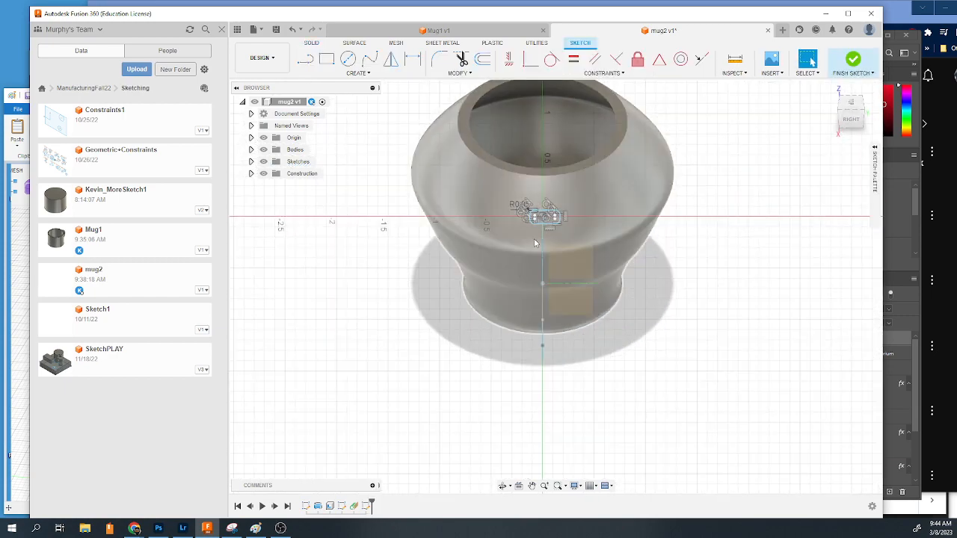
pyautogui.click(543, 208)
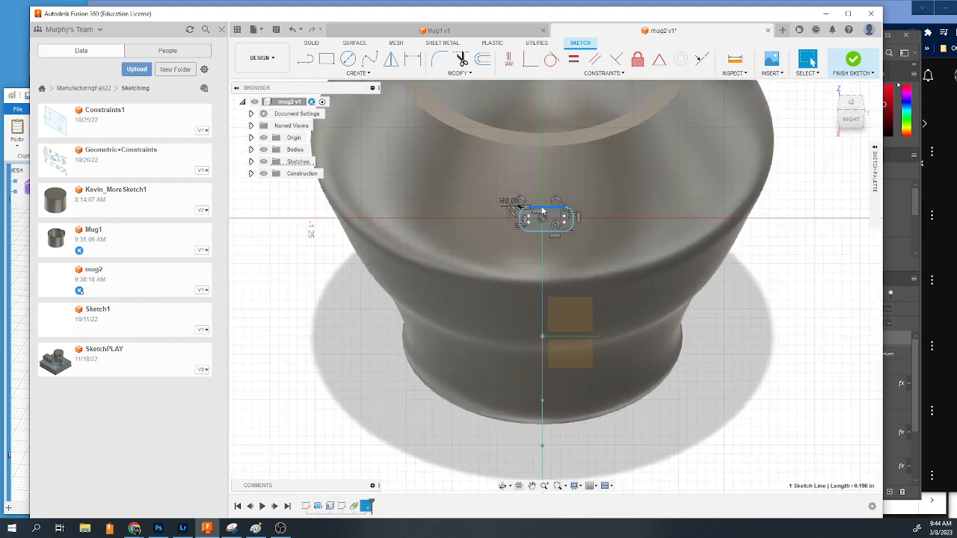
pyautogui.moveTo(543, 208); pyautogui.dragTo(540, 204)
pyautogui.click(538, 235)
pyautogui.moveTo(522, 222); pyautogui.dragTo(514, 222)
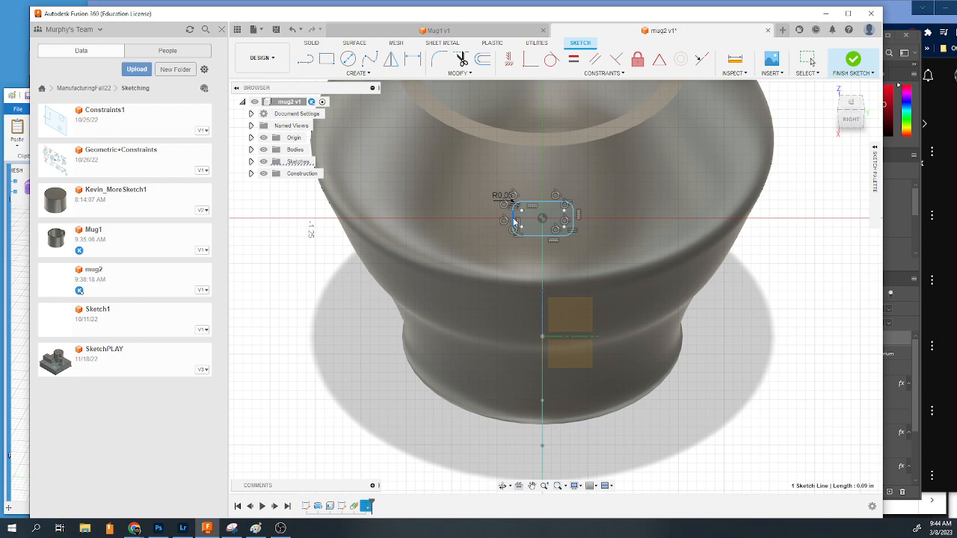
pyautogui.moveTo(573, 223); pyautogui.dragTo(579, 223)
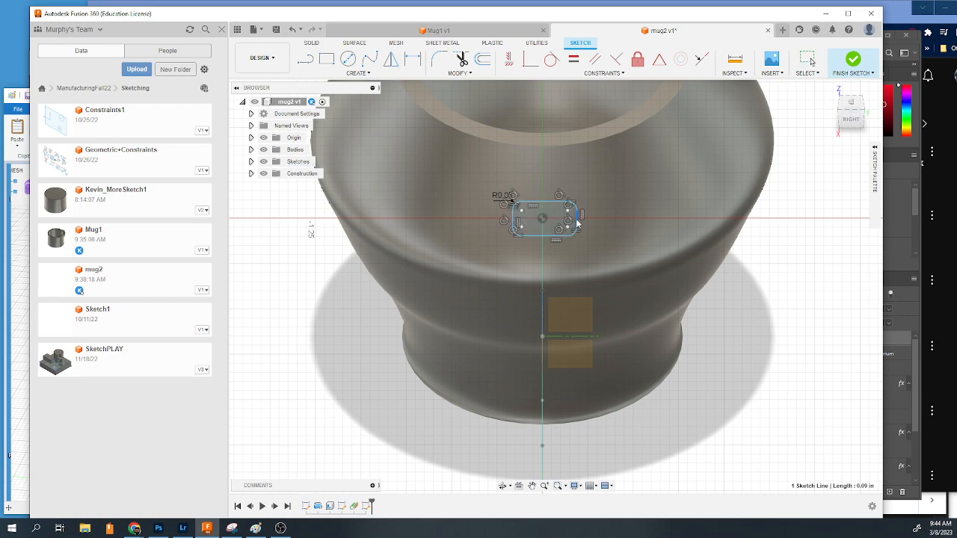
pyautogui.click(853, 60)
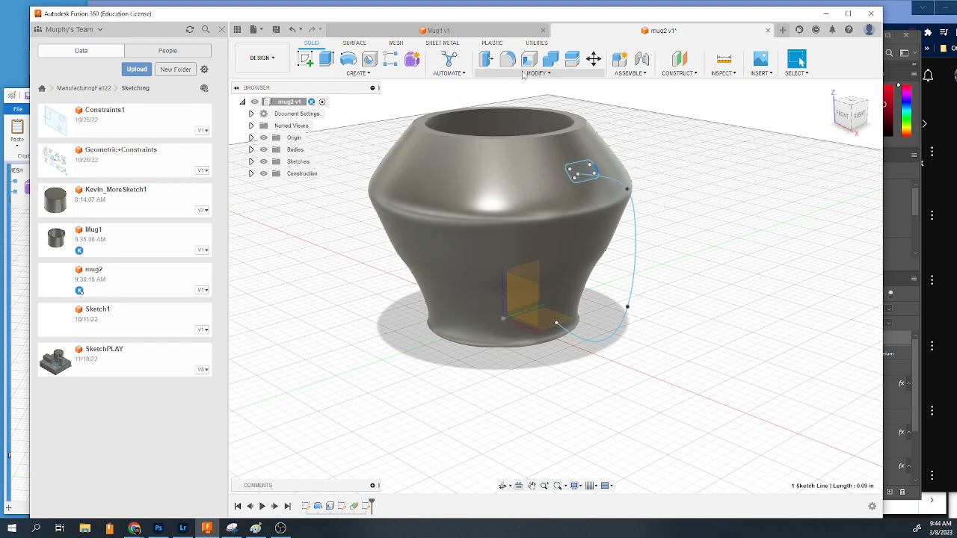
# Start a single-path Sweep with the rounded rectangle as the profile.
pyautogui.click(368, 74)
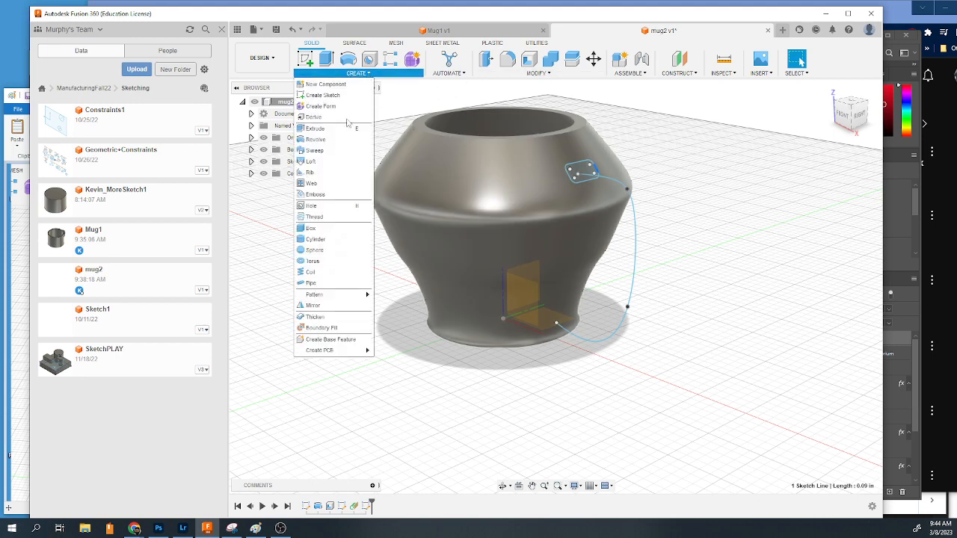
pyautogui.click(315, 150)
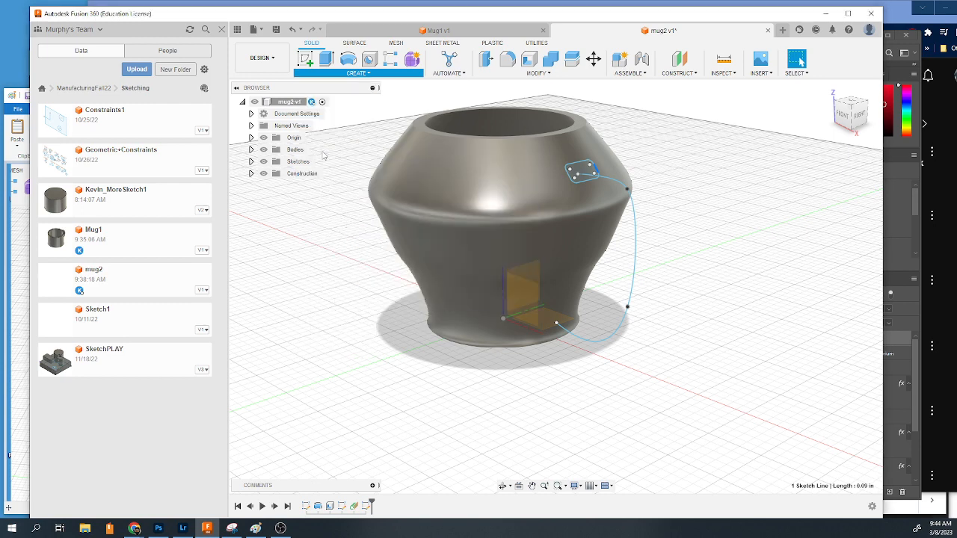
pyautogui.click(586, 167)
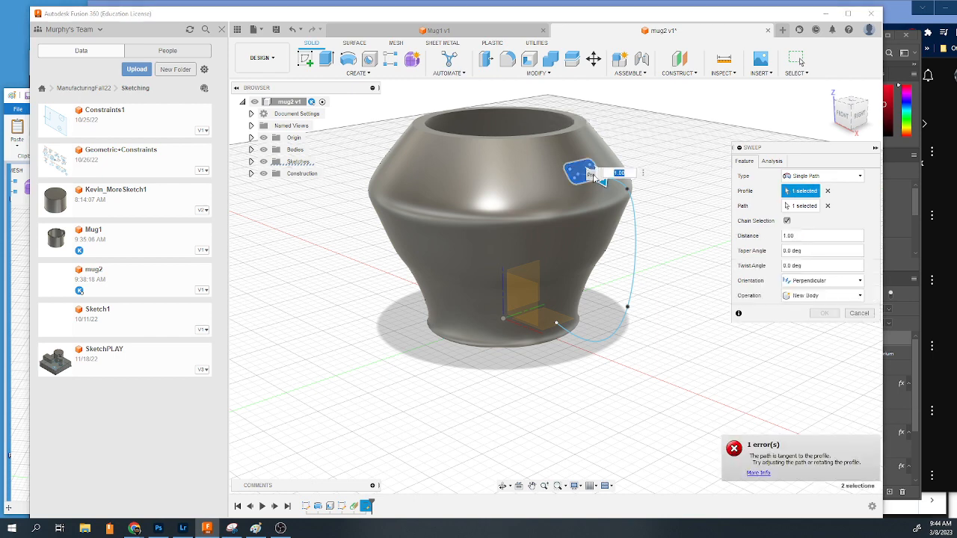
# Clear the preselected sweep path and select the handle spline as the path instead.
pyautogui.click(749, 209)
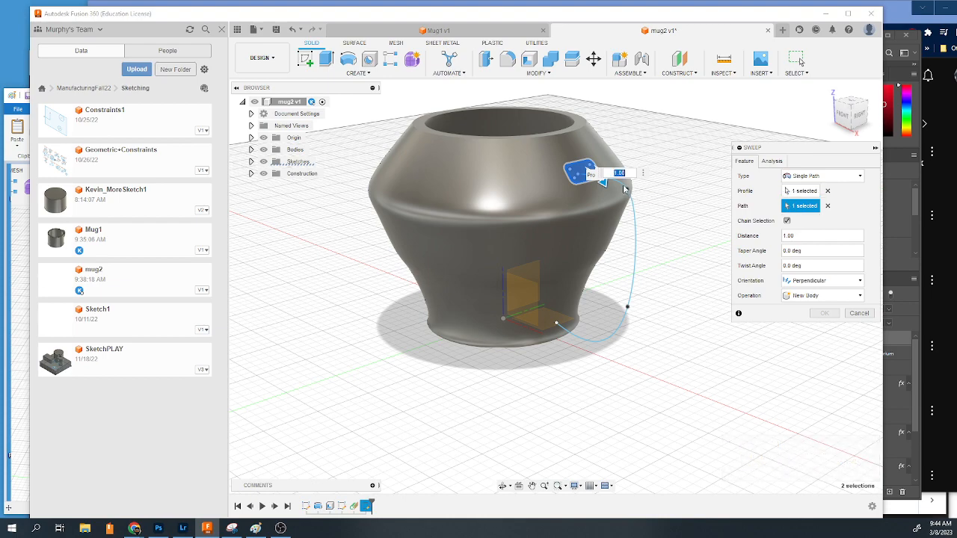
pyautogui.scroll(-2, 608, 184)
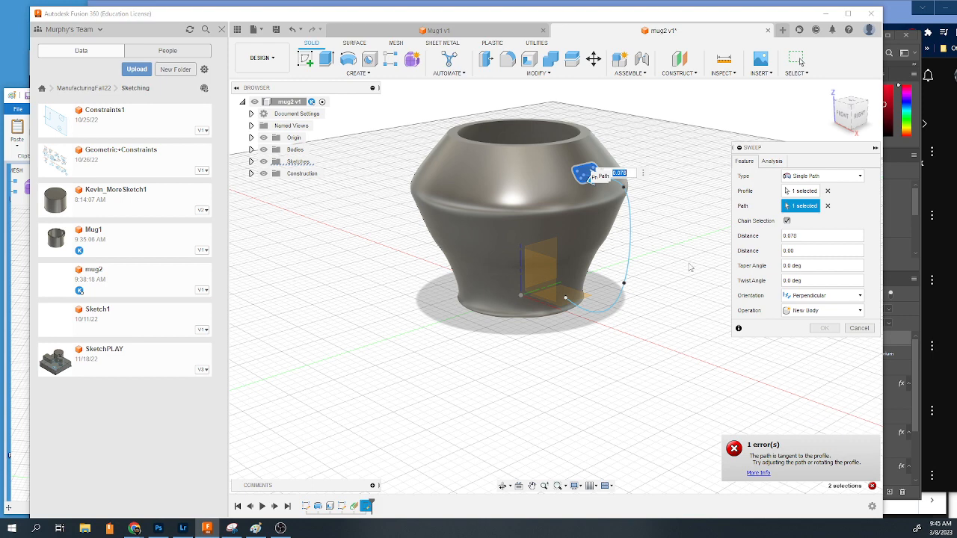
pyautogui.click(799, 177)
pyautogui.click(799, 179)
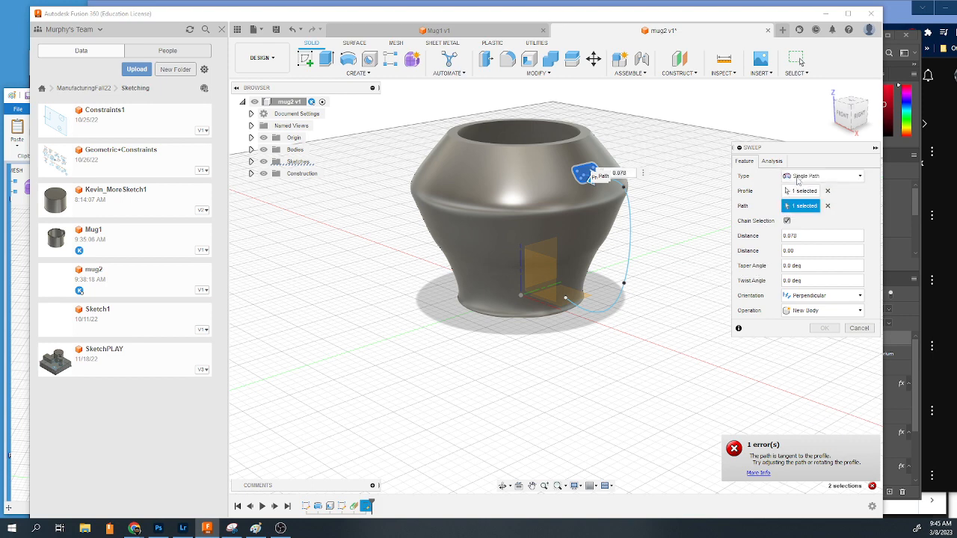
pyautogui.click(593, 179)
pyautogui.scroll(-1, 601, 188)
pyautogui.scroll(2, 601, 189)
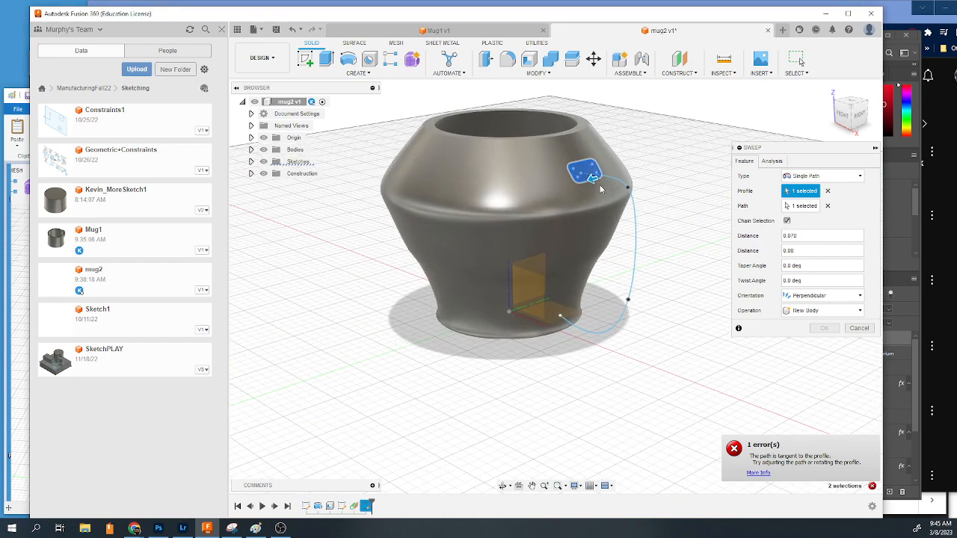
pyautogui.scroll(2, 600, 188)
pyautogui.click(637, 179)
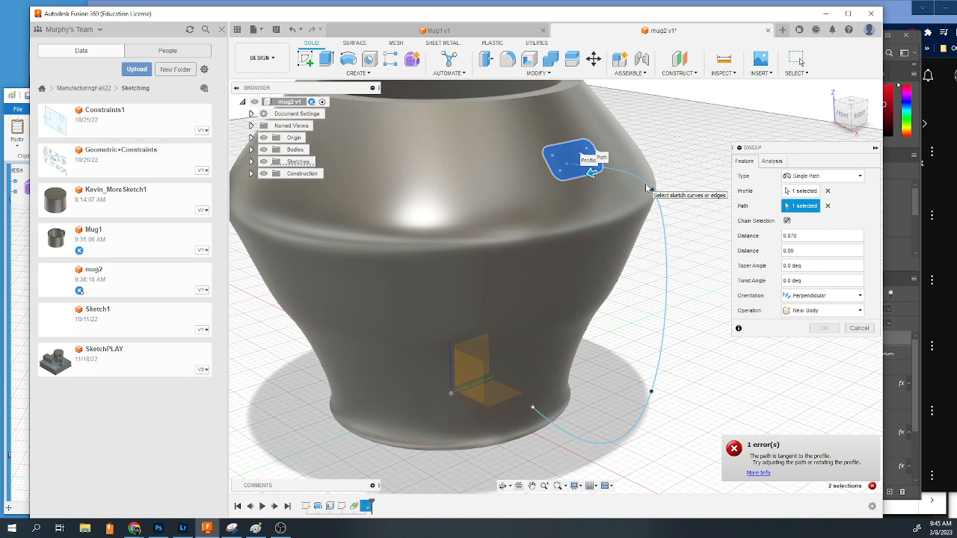
pyautogui.click(828, 205)
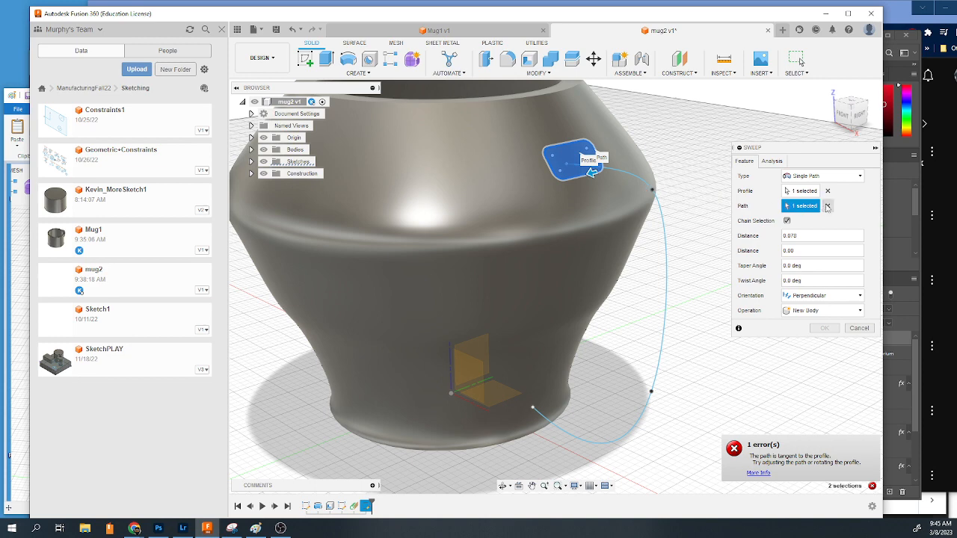
pyautogui.click(659, 205)
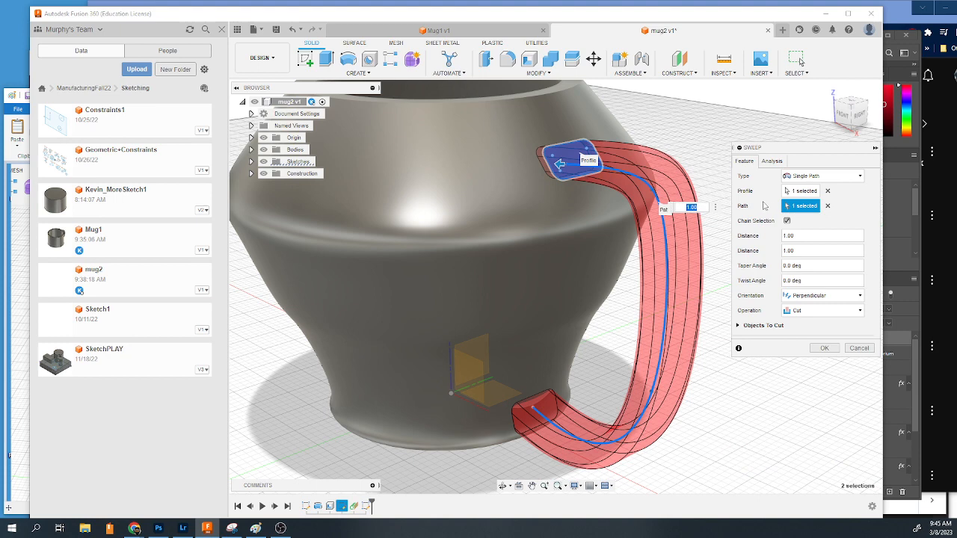
# Reselect the handle spline as the sweep path, set the operation to Join, and complete the sweep to attach the handle to the mug.
pyautogui.click(827, 206)
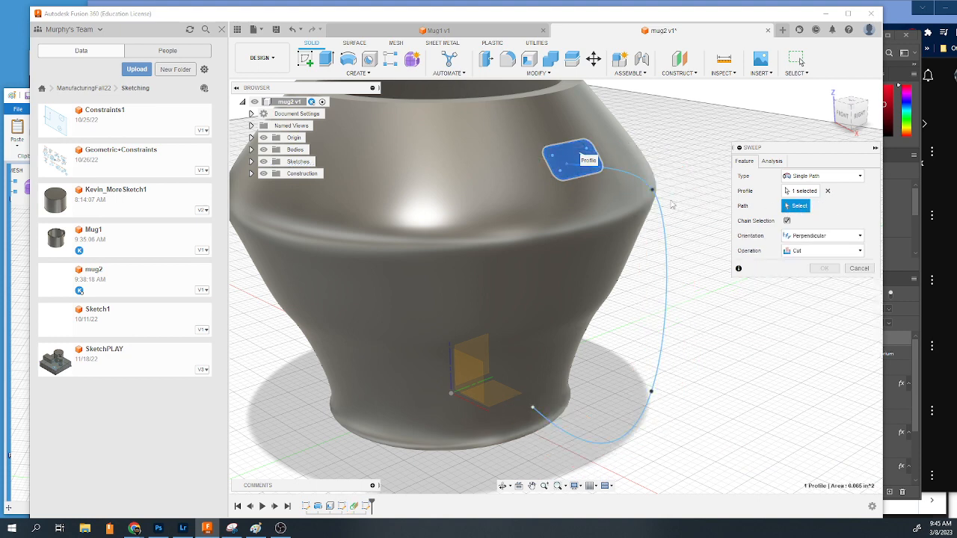
pyautogui.click(658, 220)
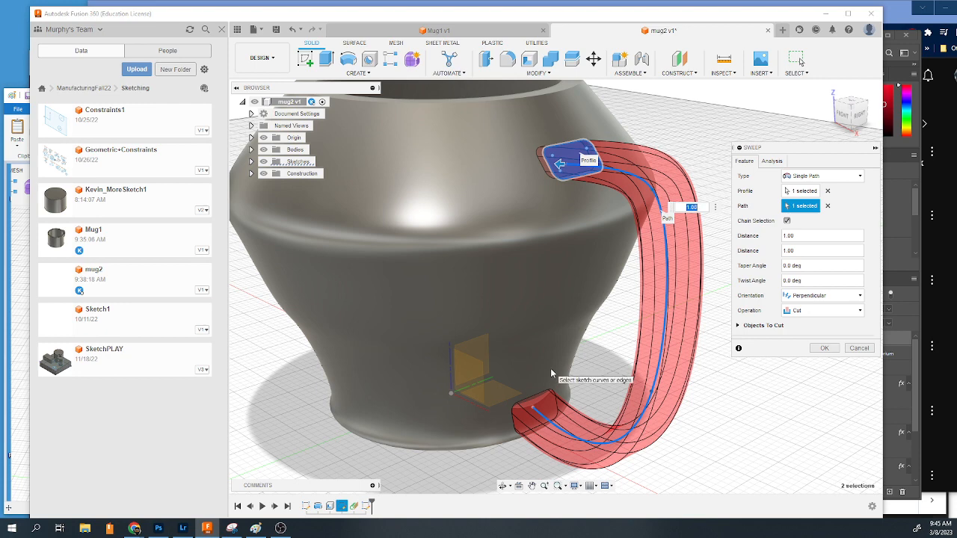
pyautogui.click(793, 311)
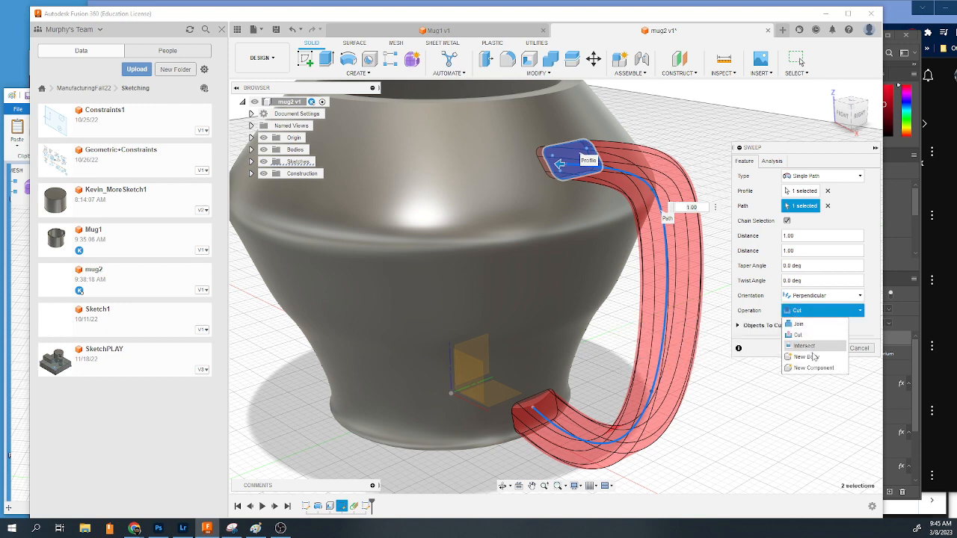
pyautogui.click(812, 323)
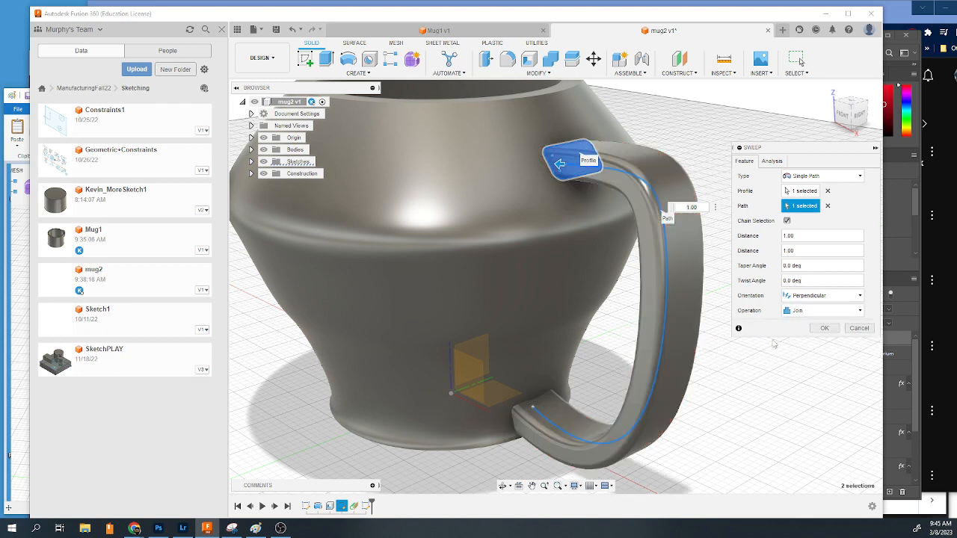
pyautogui.click(821, 329)
pyautogui.scroll(2, 601, 362)
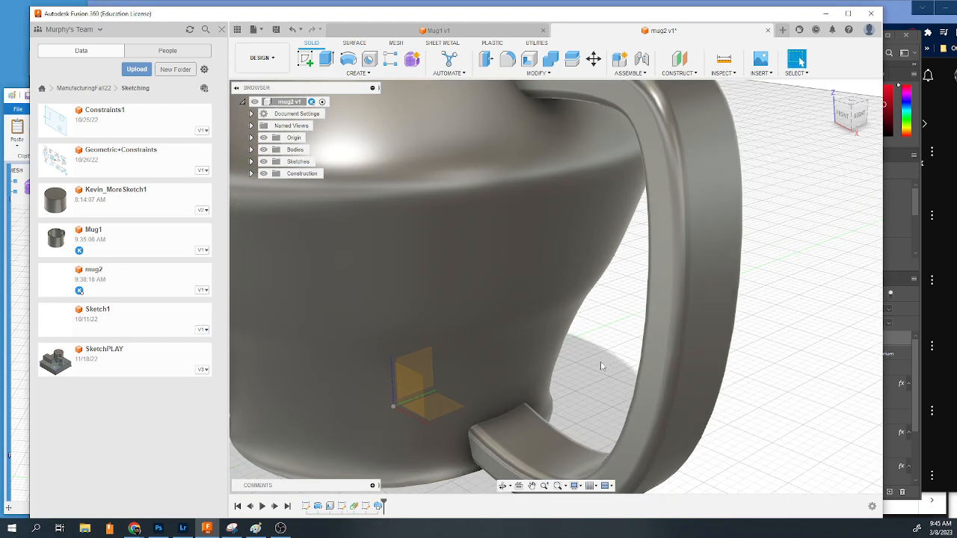
pyautogui.scroll(-5, 591, 377)
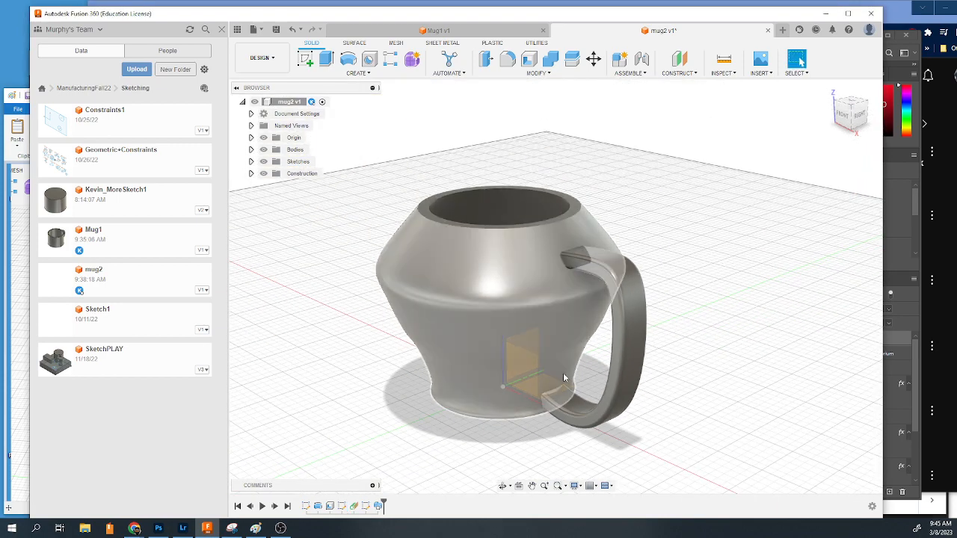
pyautogui.keyDown('shift'); pyautogui.moveTo(563, 372); pyautogui.dragTo(620, 357, button='middle'); pyautogui.keyUp('shift')
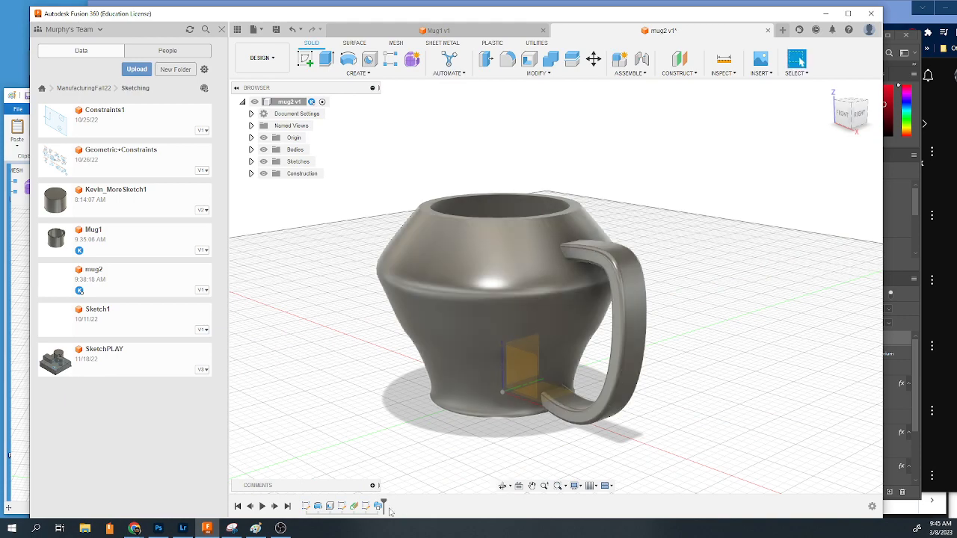
# Reopen the handle's rounded-rectangle profile sketch to inspect it, and close the sketch.
pyautogui.doubleClick(366, 506)
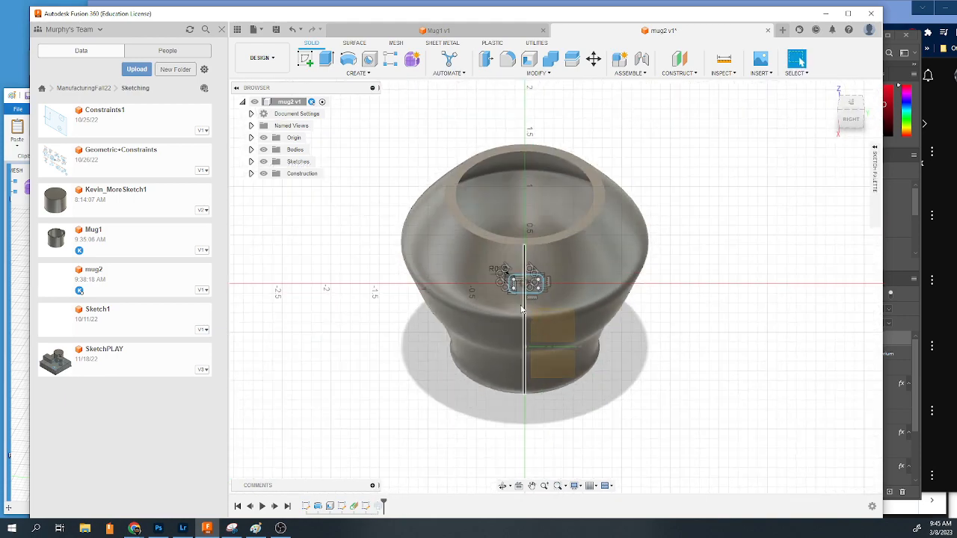
pyautogui.scroll(2, 513, 290)
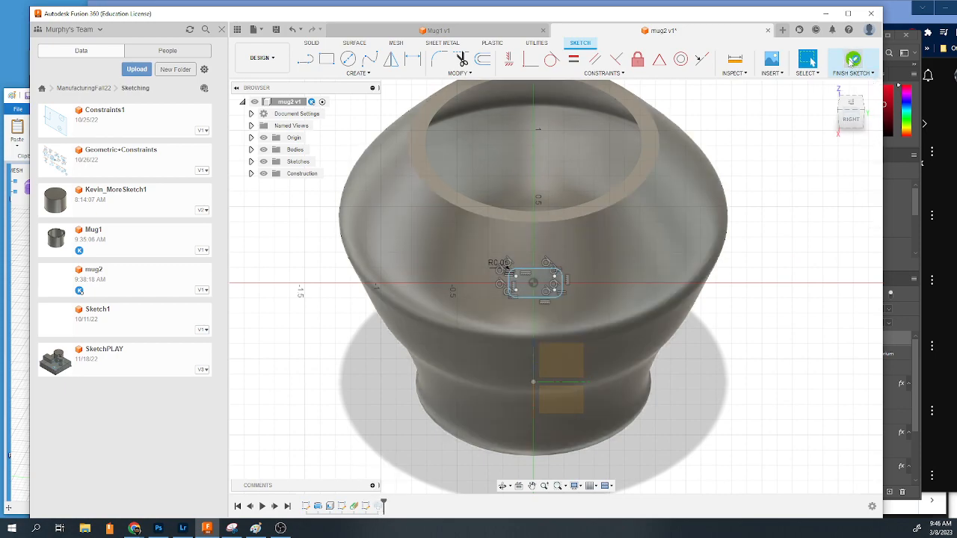
pyautogui.click(854, 60)
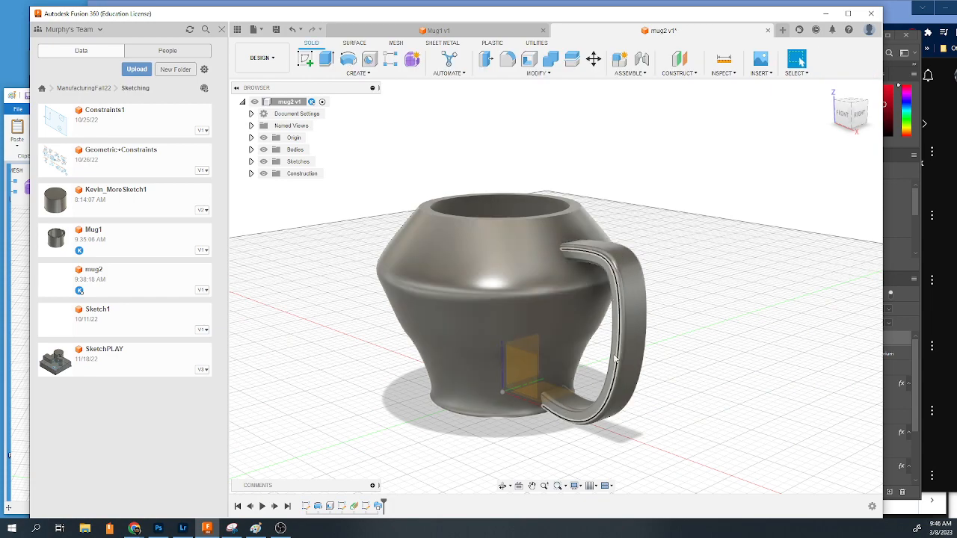
# Reopen the handle spline sketch, lower its upper fit point slightly, pull the lower point's tangent handle to about X 1.79, Z 0.63 in, and finish it.
pyautogui.doubleClick(341, 506)
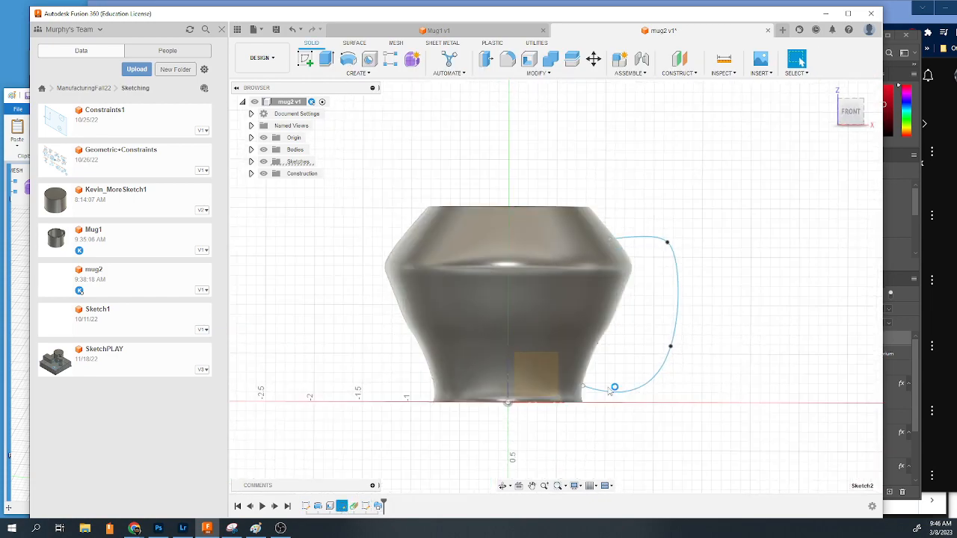
pyautogui.moveTo(669, 248); pyautogui.dragTo(673, 282)
pyautogui.click(671, 348)
pyautogui.moveTo(678, 334)
pyautogui.mouseDown()
pyautogui.moveTo(659, 320)
pyautogui.moveTo(683, 342)
pyautogui.mouseUp()
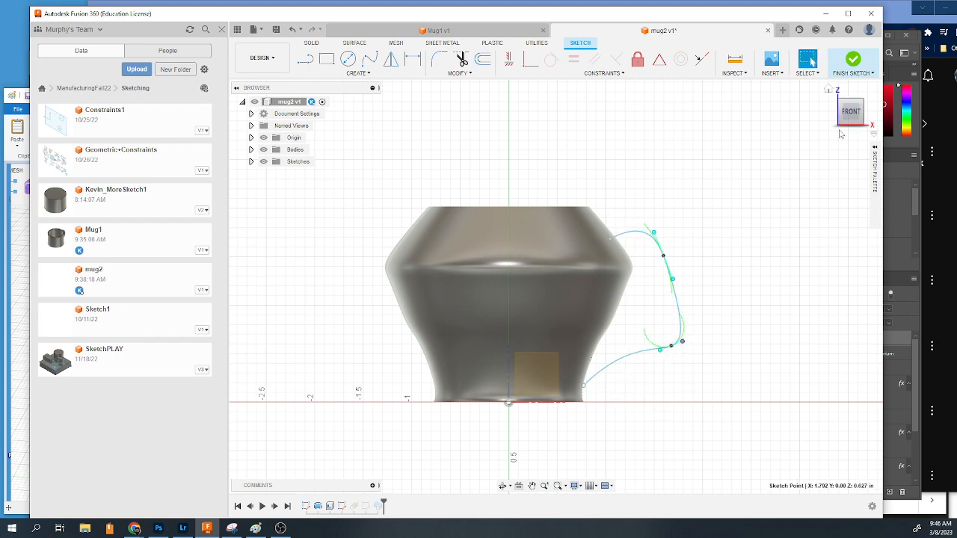
pyautogui.click(854, 61)
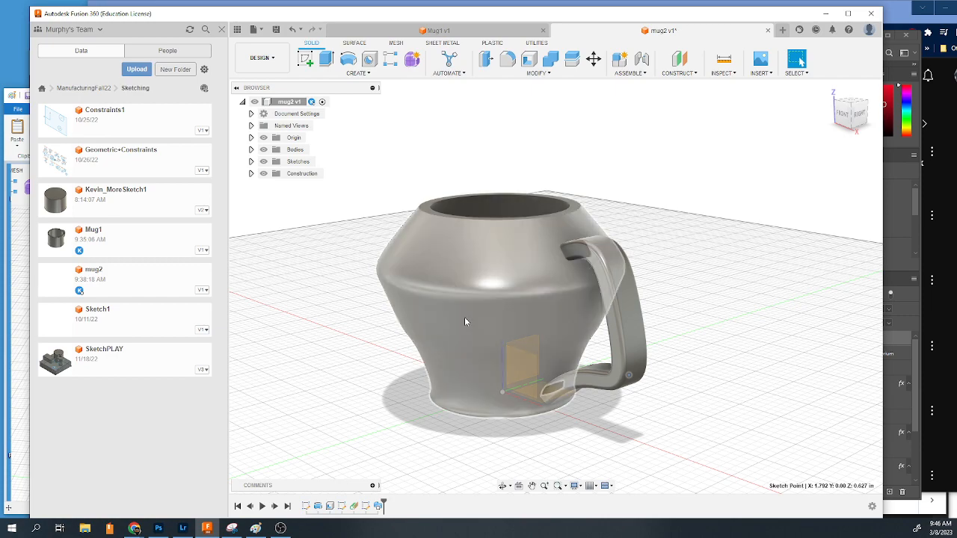
# Edit the body profile sketch, moving the spline's upper fit point to about X 0.95, Z 1.33 in and the rim point to about X 0.40, Z 2.03 in.
pyautogui.doubleClick(317, 507)
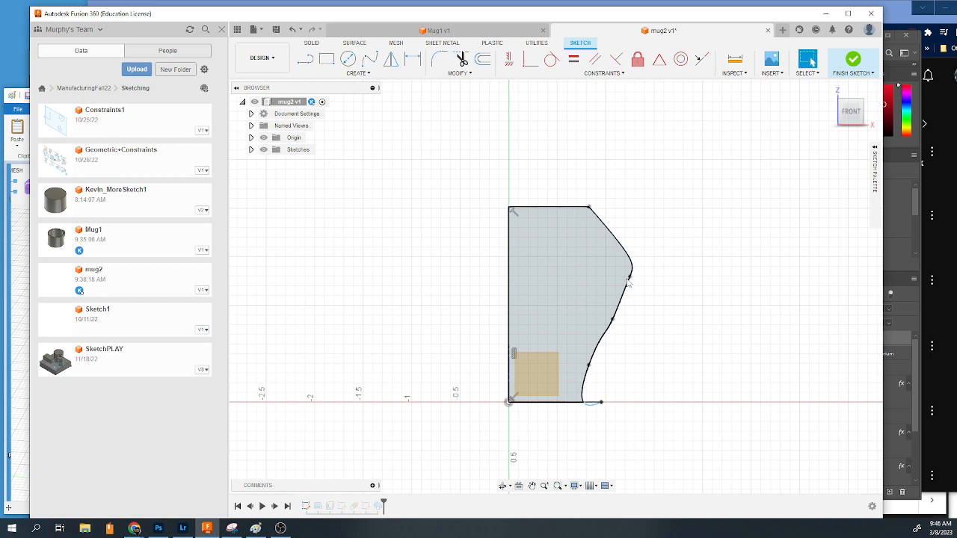
pyautogui.moveTo(628, 279); pyautogui.dragTo(601, 275)
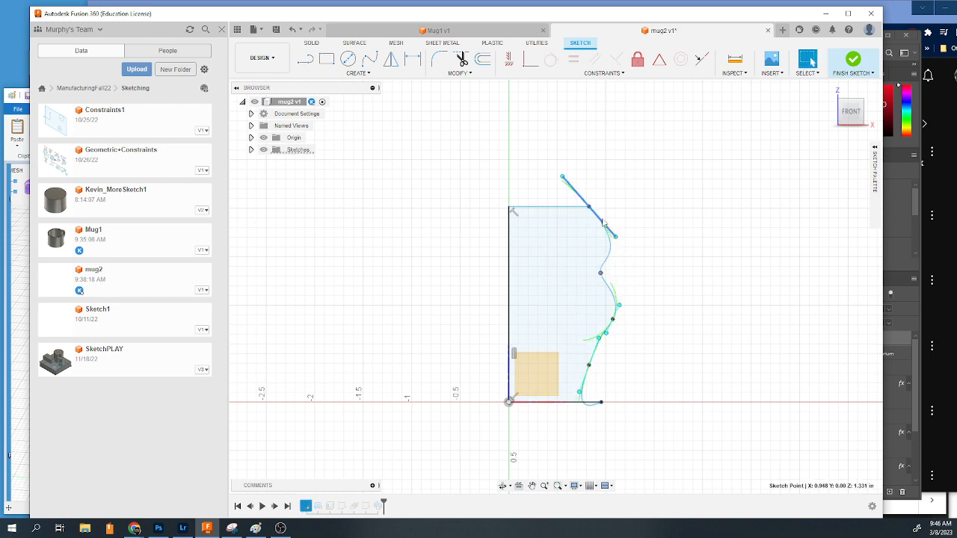
pyautogui.moveTo(591, 210)
pyautogui.mouseDown()
pyautogui.moveTo(628, 210)
pyautogui.moveTo(547, 212)
pyautogui.mouseUp()
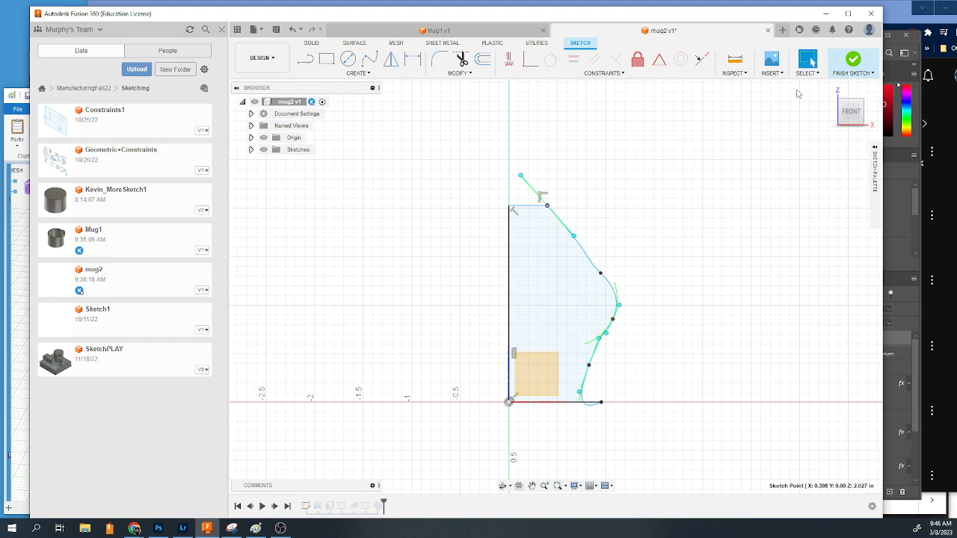
pyautogui.click(853, 59)
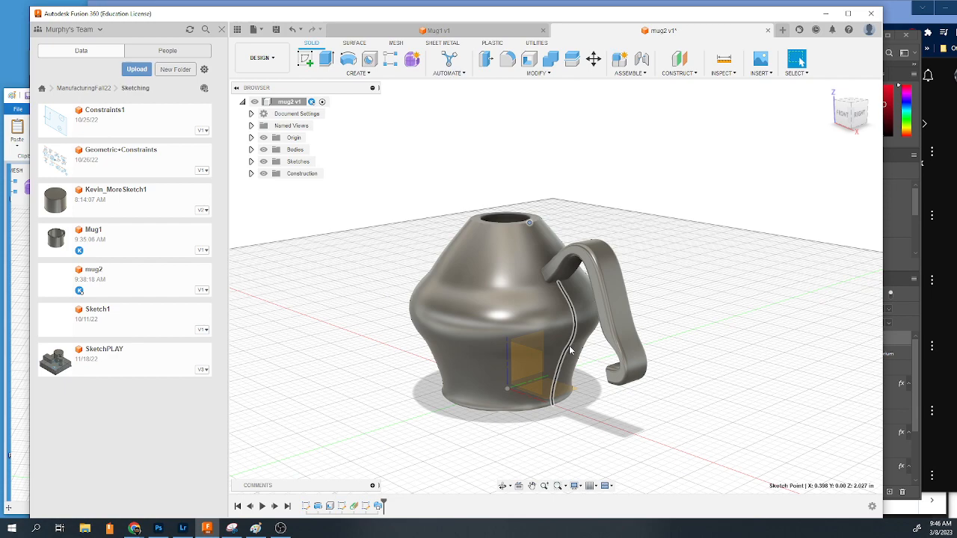
# Undo the rim move, shift the body spline's upper fit point to about X 1.09, Z 1.32 in, widen the rim slightly, and finish the sketch.
pyautogui.hotkey('ctrl', 'z')
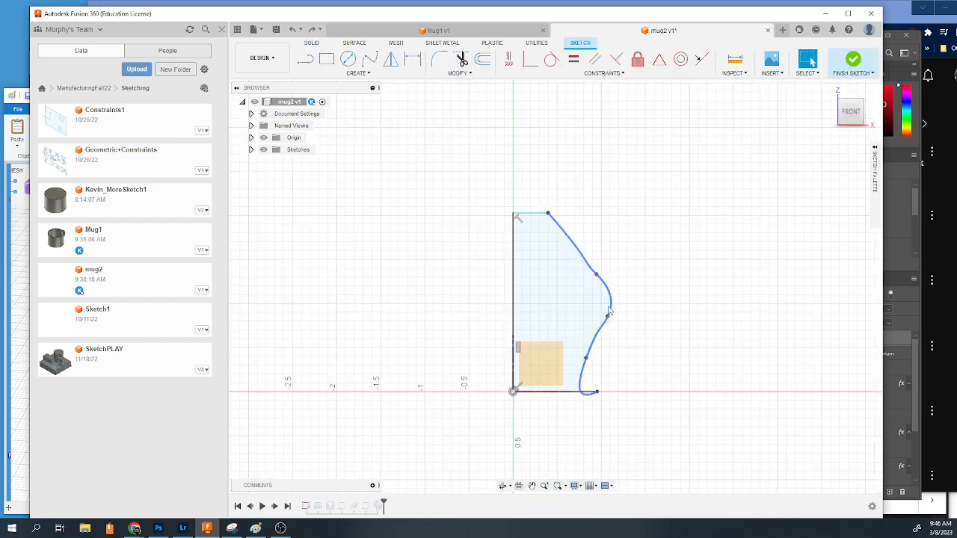
pyautogui.hotkey('ctrl', 'z')
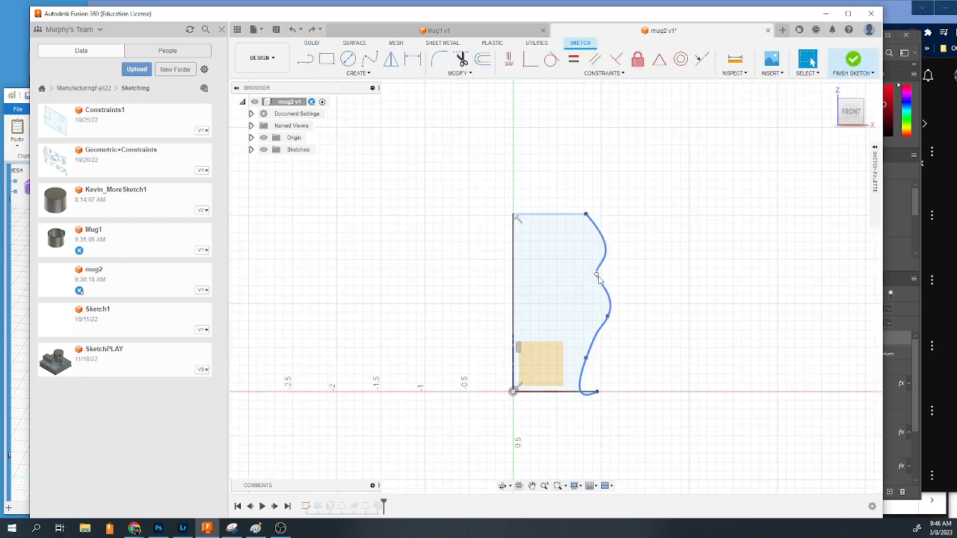
pyautogui.click(598, 278)
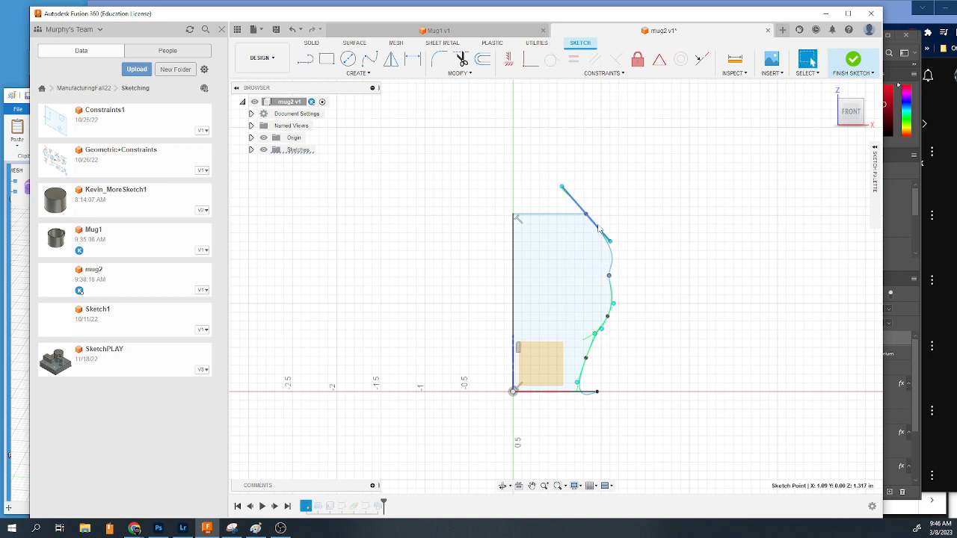
pyautogui.moveTo(587, 215); pyautogui.dragTo(596, 215)
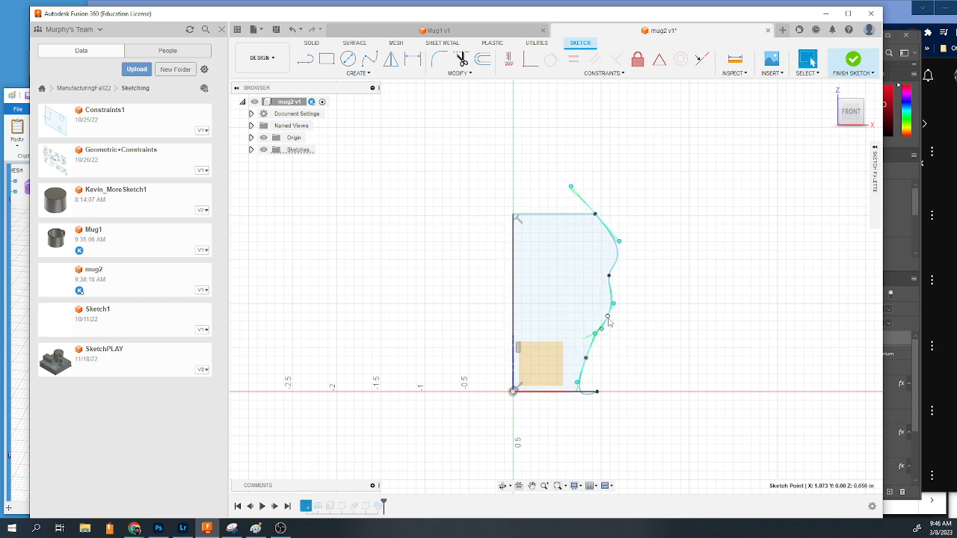
pyautogui.click(853, 60)
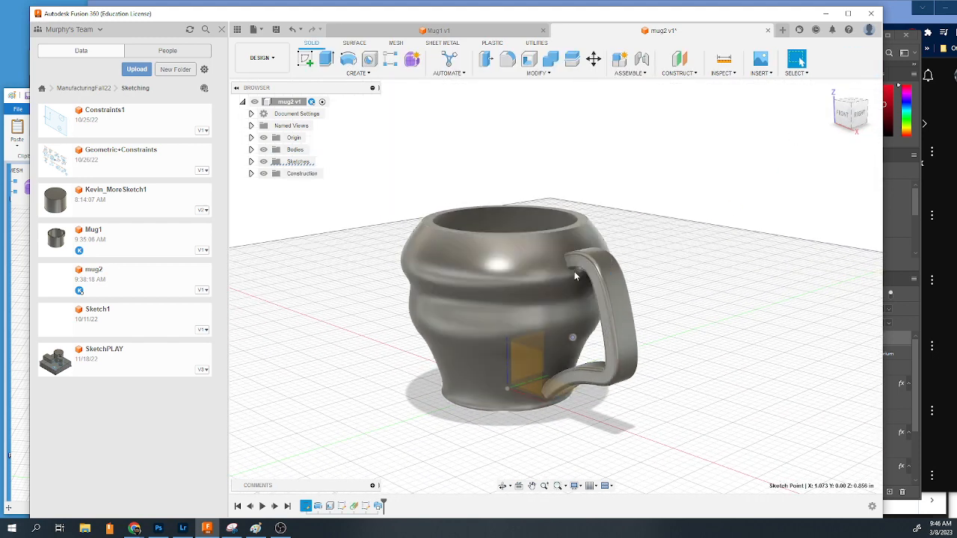
pyautogui.keyDown('shift'); pyautogui.moveTo(587, 294); pyautogui.dragTo(612, 290, button='middle'); pyautogui.keyUp('shift')
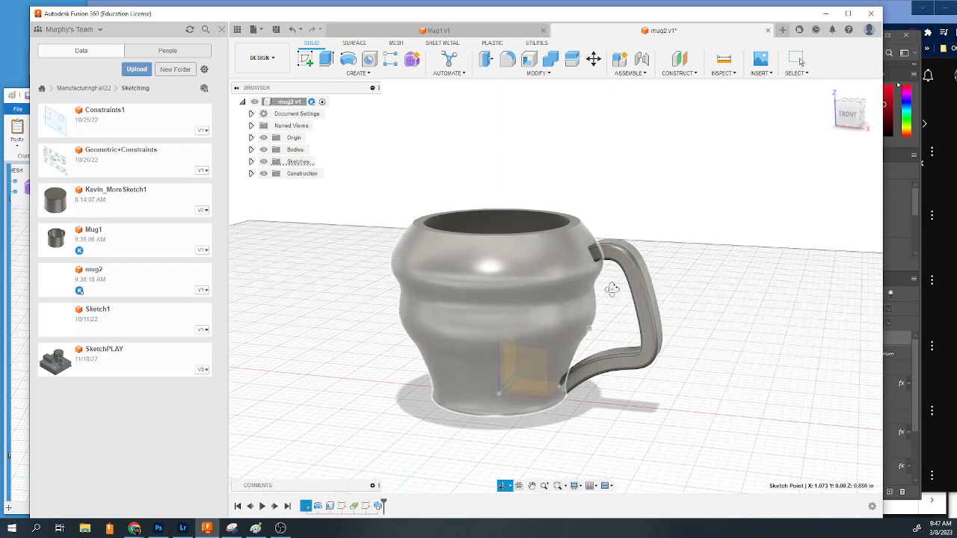